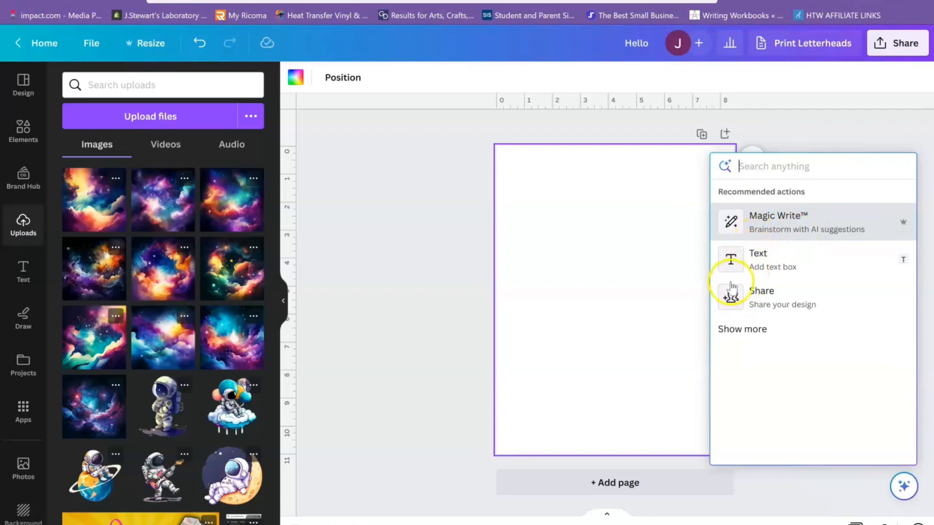
- Insert the uploaded image of the astronaut sitting on a cloud with balloons onto the blank page
{"action": "left_click", "coordinate": [659, 326]}
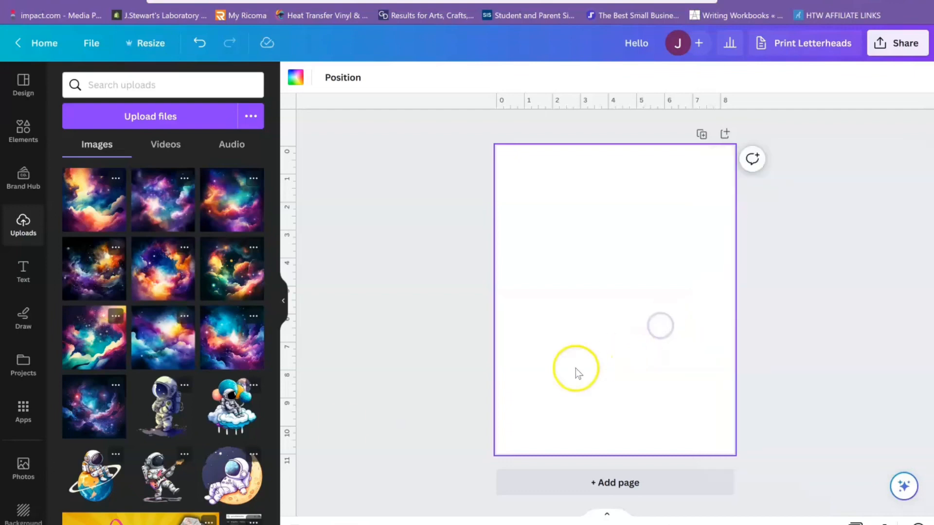
{"action": "left_click", "coordinate": [240, 426]}
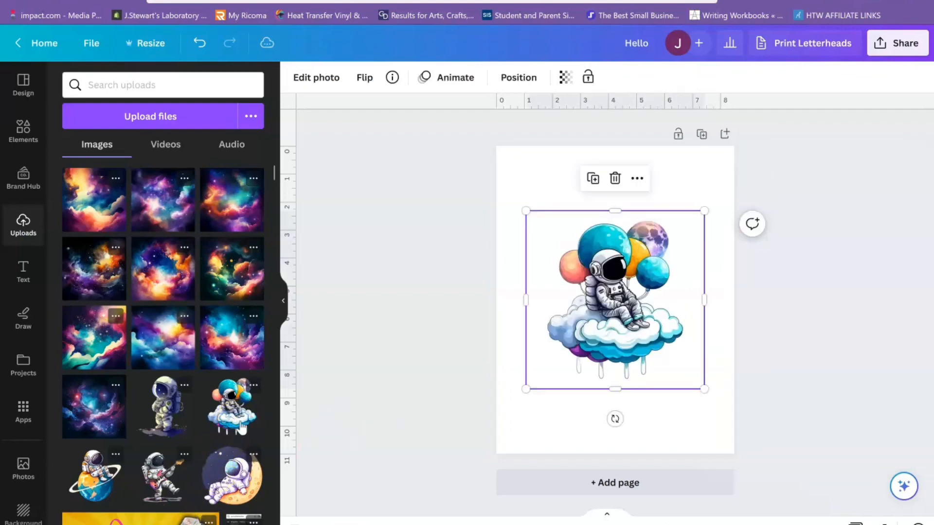
- Examine the full list of Canva Assistant actions offered for the astronaut image
{"action": "left_click", "coordinate": [897, 486]}
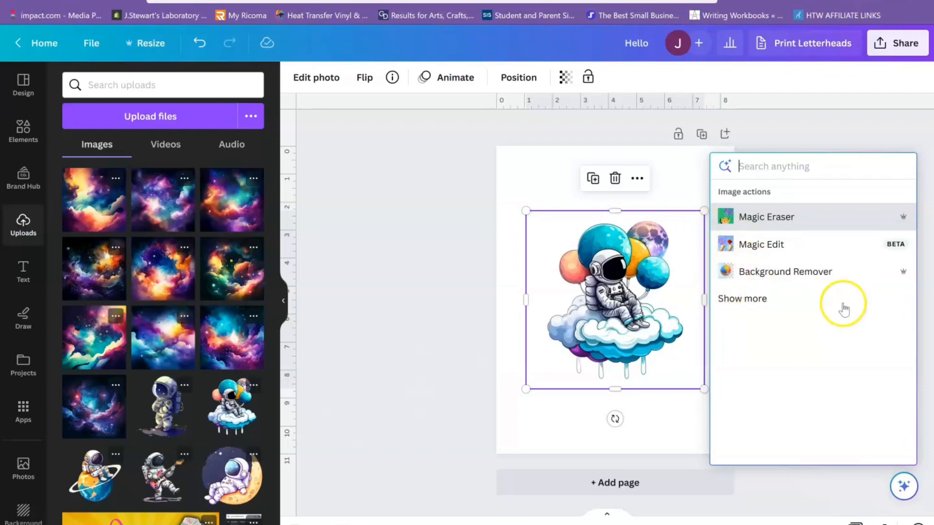
{"action": "left_click", "coordinate": [773, 294]}
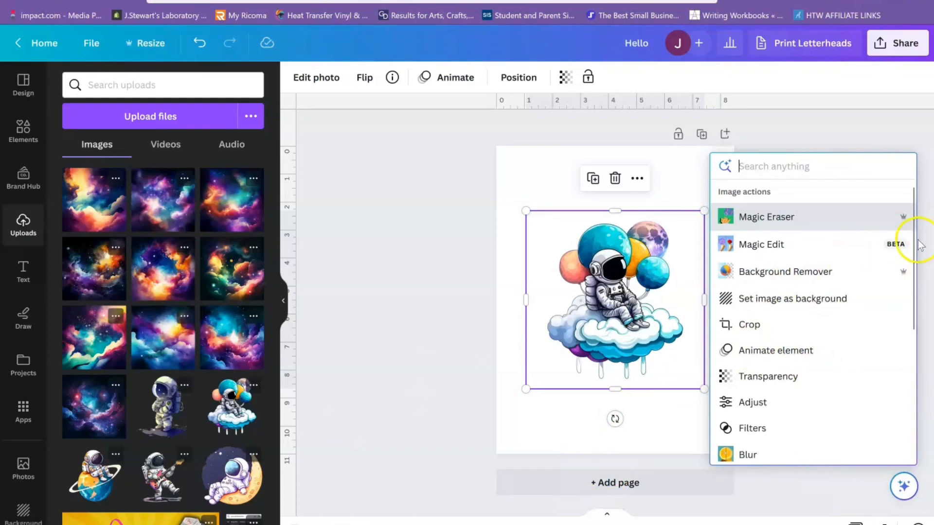
{"action": "mouse_move", "coordinate": [911, 240]}
{"action": "left_mouse_down"}
{"action": "mouse_move", "coordinate": [887, 426]}
{"action": "mouse_move", "coordinate": [885, 148]}
{"action": "left_mouse_up"}
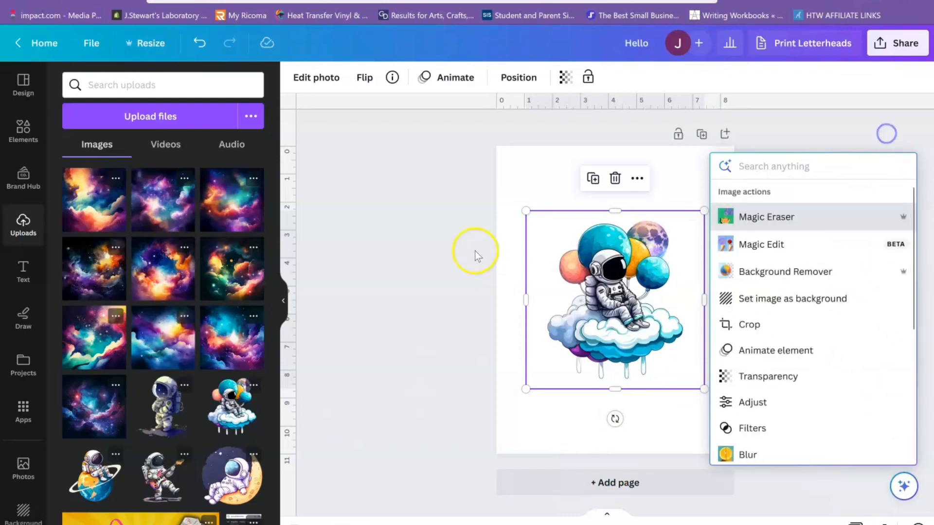
- Move the astronaut image to the page's upper left and add the text "hELLO" below it at about font size 76.8
{"action": "left_click_drag", "start_coordinate": [624, 306], "coordinate": [594, 245]}
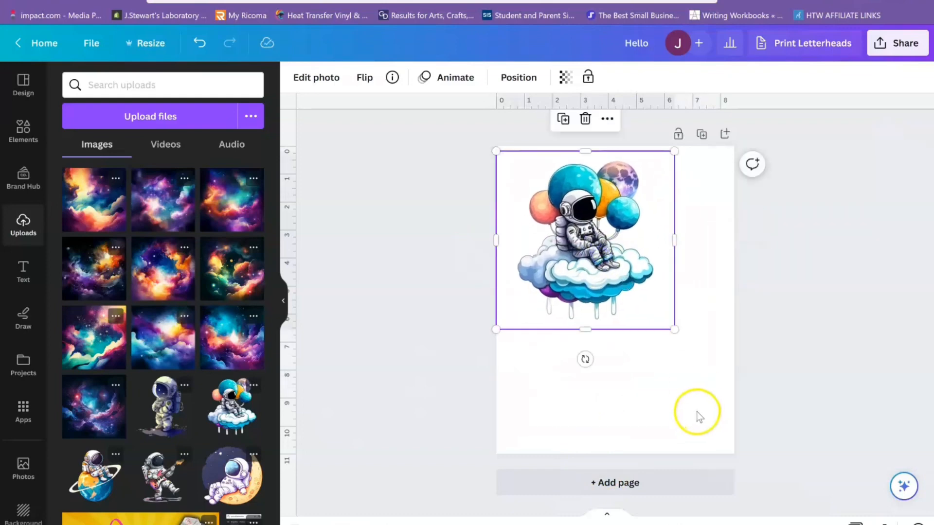
{"action": "left_click", "coordinate": [696, 414]}
{"action": "key", "text": "t"}
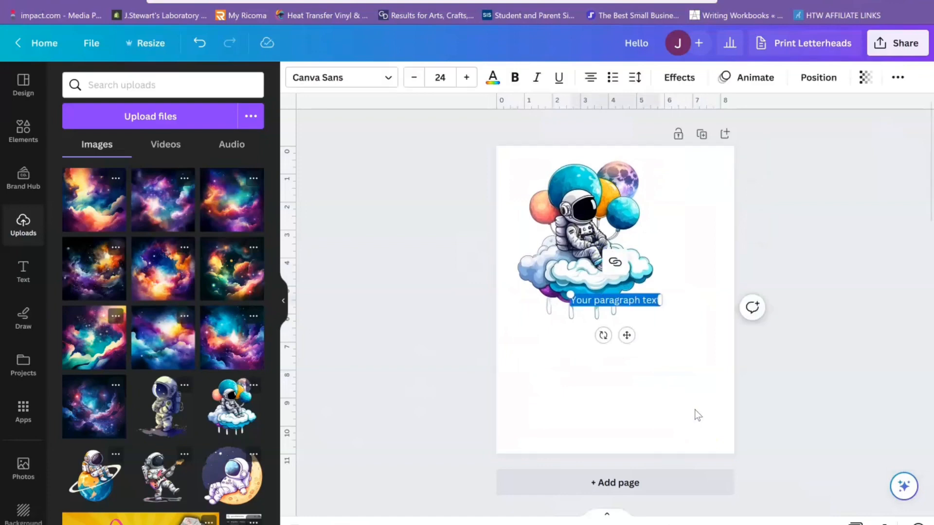
{"action": "left_click_drag", "start_coordinate": [627, 335], "coordinate": [625, 369]}
{"action": "type", "text": "dEL"}
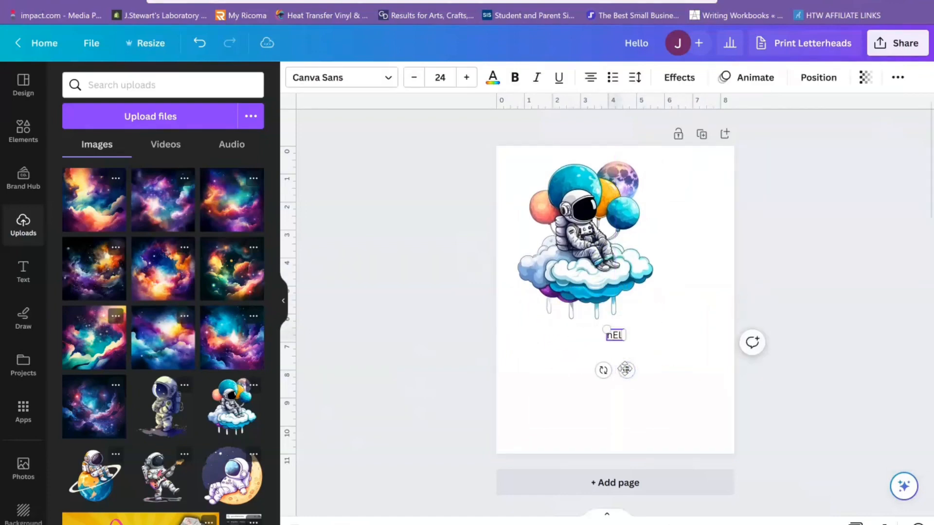
{"action": "type", "text": "LO"}
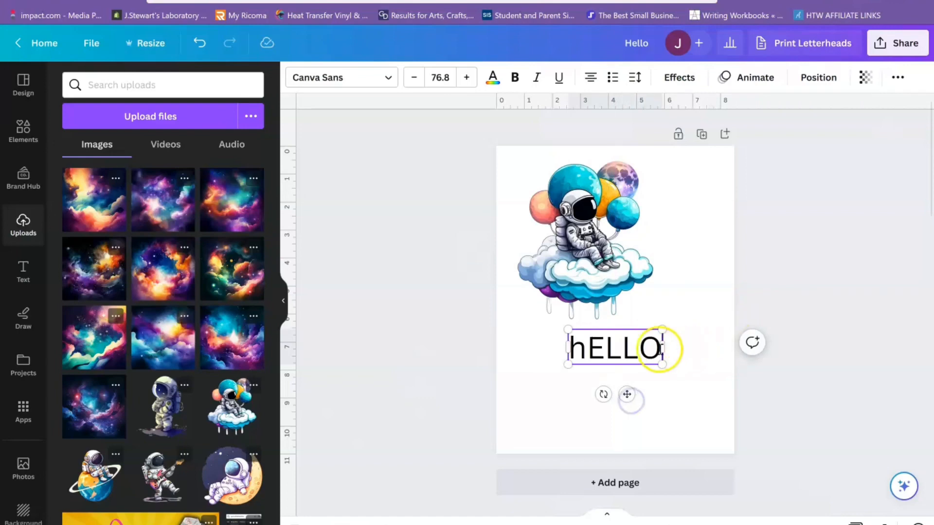
- Apply the Outline effect to the hELLO text with the light blue brand colour and a thickness of 200
{"action": "left_click", "coordinate": [904, 486]}
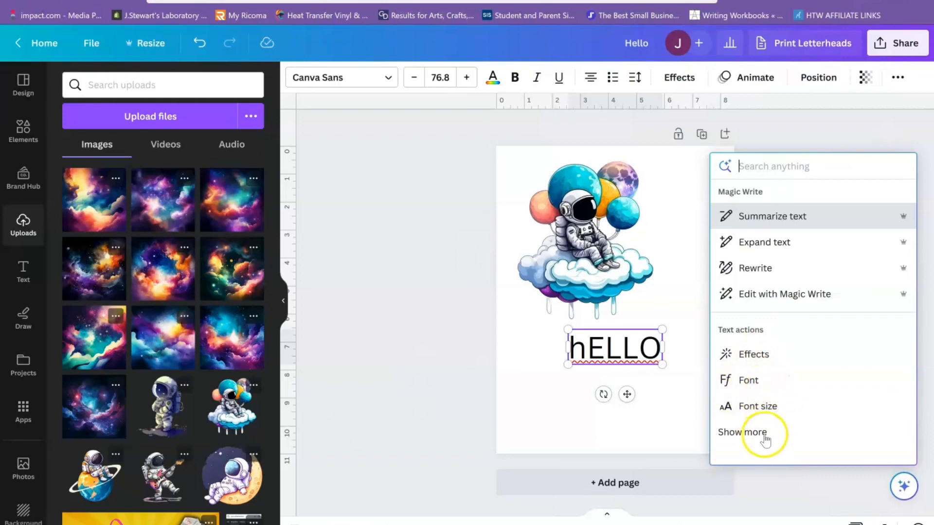
{"action": "left_click", "coordinate": [759, 357]}
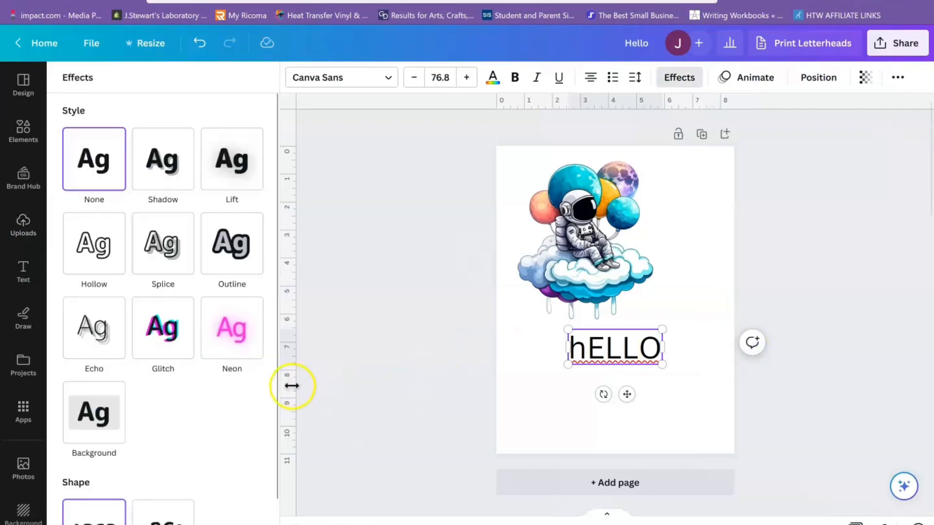
{"action": "left_click", "coordinate": [217, 258]}
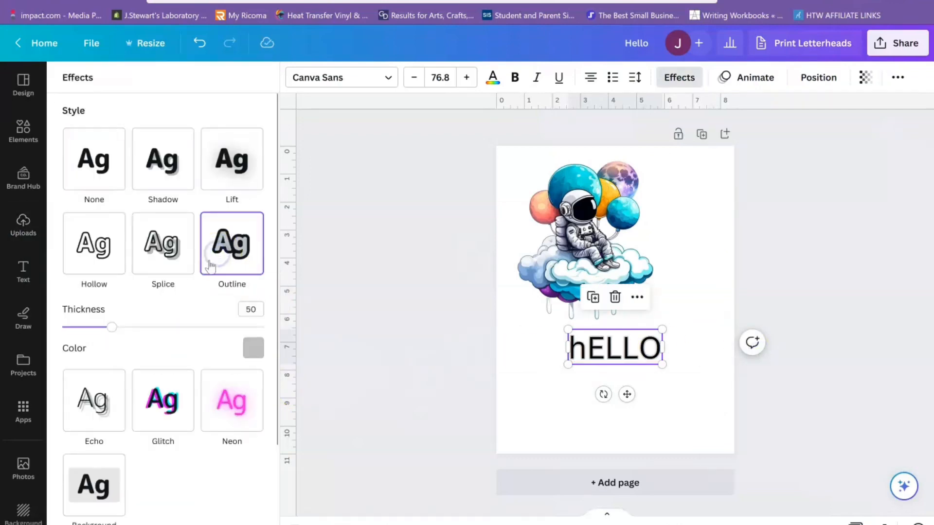
{"action": "left_click", "coordinate": [253, 347]}
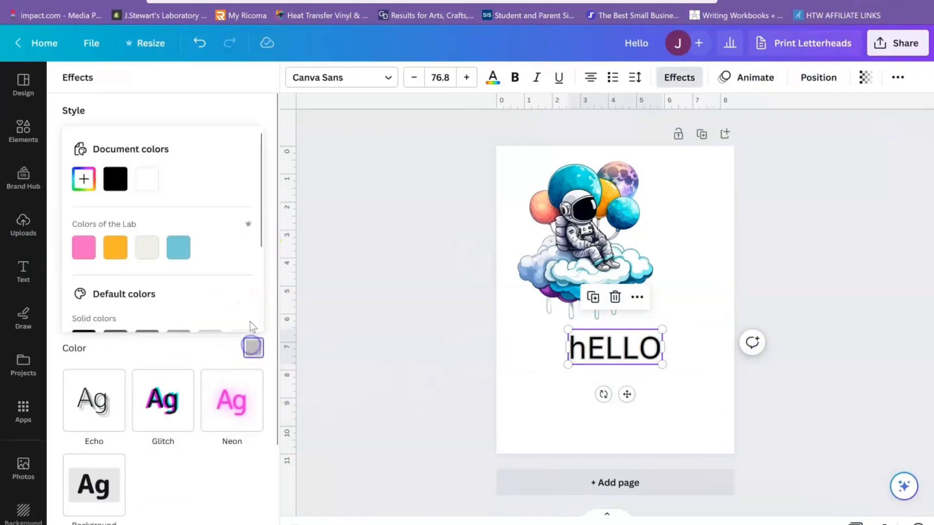
{"action": "left_click", "coordinate": [172, 254]}
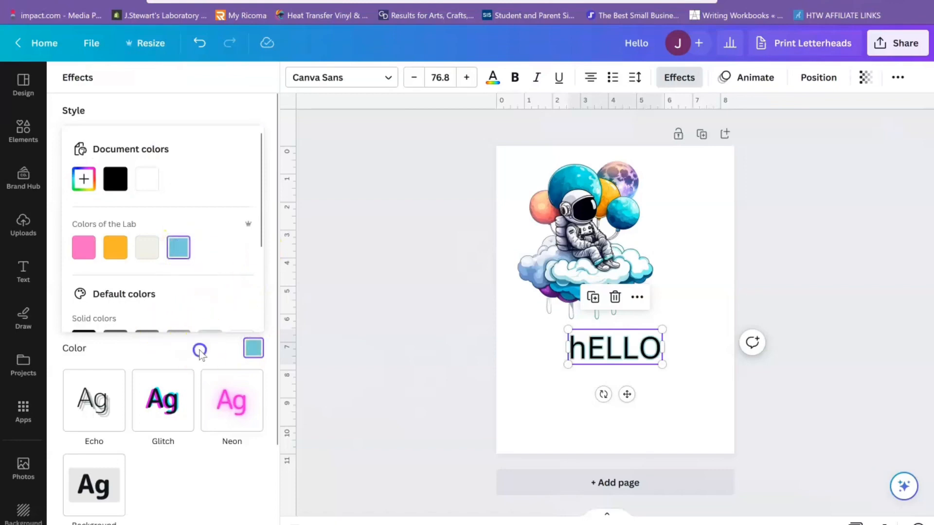
{"action": "left_click", "coordinate": [119, 334]}
{"action": "left_click_drag", "start_coordinate": [104, 327], "coordinate": [287, 340]}
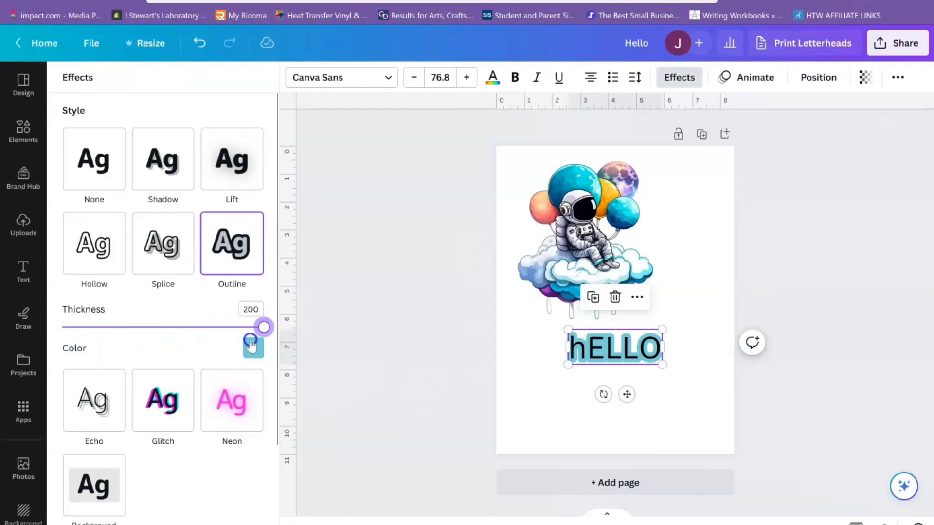
{"action": "left_click", "coordinate": [599, 379]}
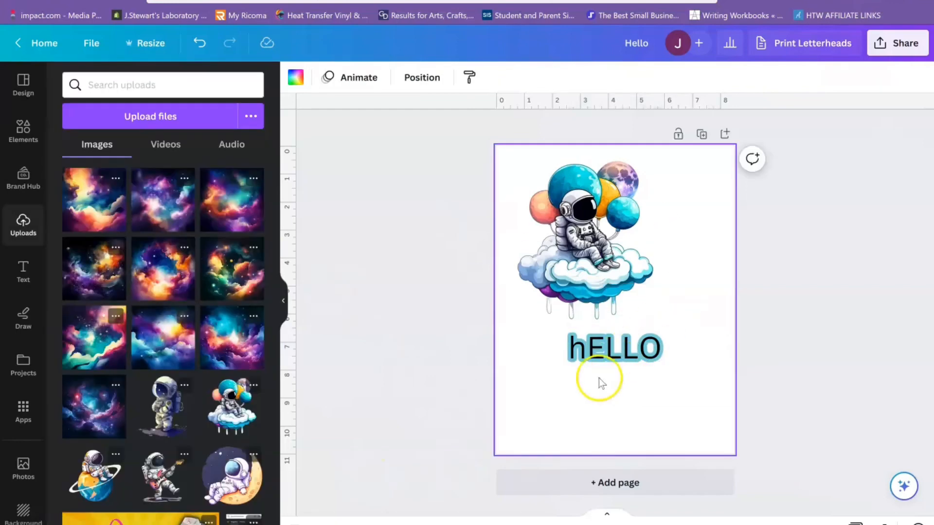
- Shift the astronaut image right so it sits roughly centred above the hELLO text
{"action": "left_click", "coordinate": [602, 294]}
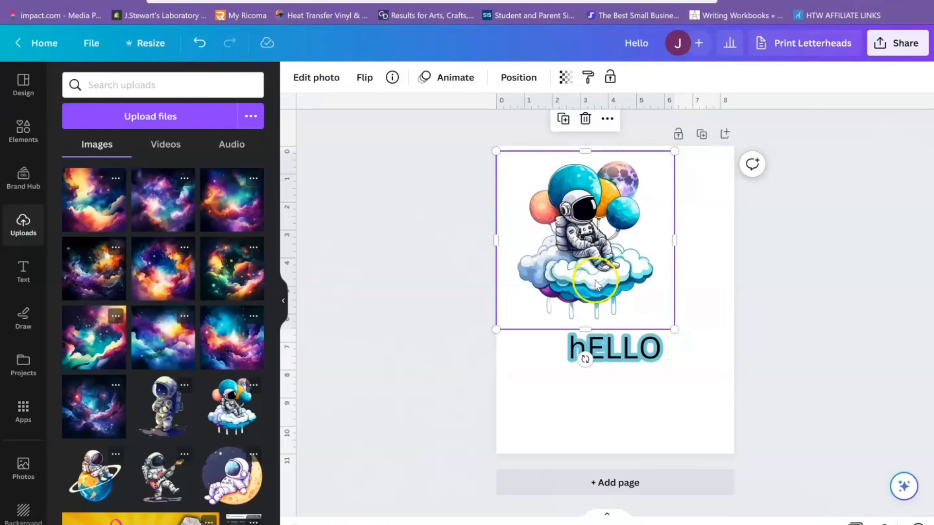
{"action": "left_click_drag", "start_coordinate": [594, 288], "coordinate": [618, 286]}
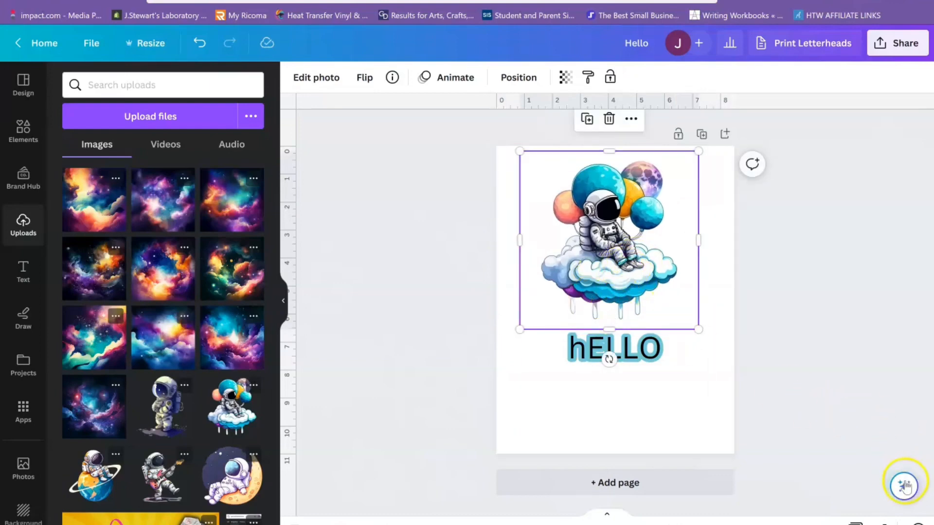
- Erase the drips hanging below the clouds in the astronaut image with Magic Eraser at brush size 20
{"action": "left_click", "coordinate": [905, 486]}
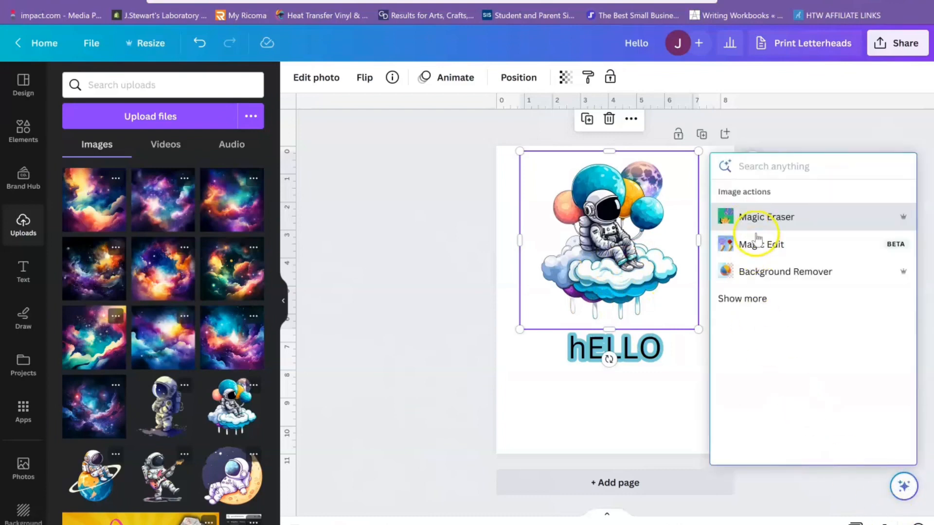
{"action": "left_click", "coordinate": [757, 219]}
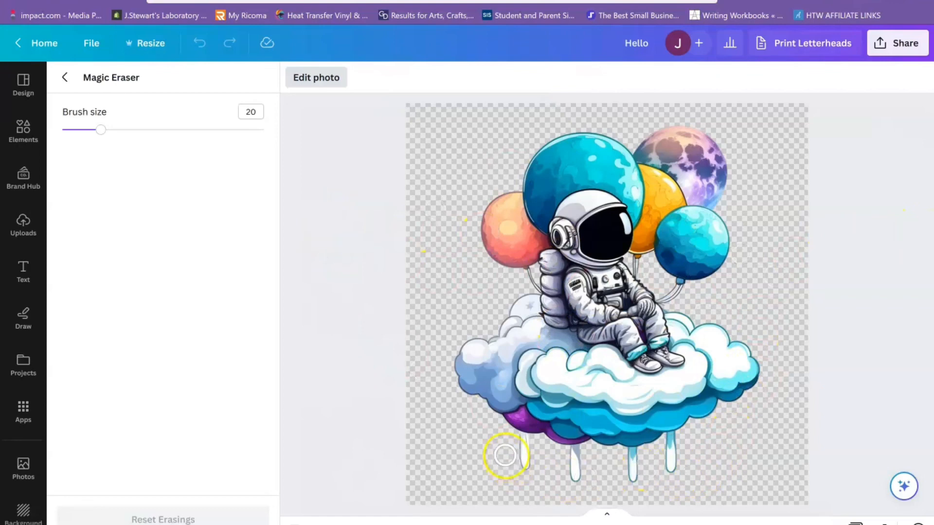
{"action": "mouse_move", "coordinate": [505, 455]}
{"action": "left_mouse_down"}
{"action": "mouse_move", "coordinate": [543, 464]}
{"action": "mouse_move", "coordinate": [514, 445]}
{"action": "mouse_move", "coordinate": [586, 456]}
{"action": "mouse_move", "coordinate": [571, 471]}
{"action": "mouse_move", "coordinate": [599, 476]}
{"action": "mouse_move", "coordinate": [671, 467]}
{"action": "mouse_move", "coordinate": [617, 476]}
{"action": "mouse_move", "coordinate": [680, 460]}
{"action": "mouse_move", "coordinate": [600, 465]}
{"action": "mouse_move", "coordinate": [636, 459]}
{"action": "left_mouse_up"}
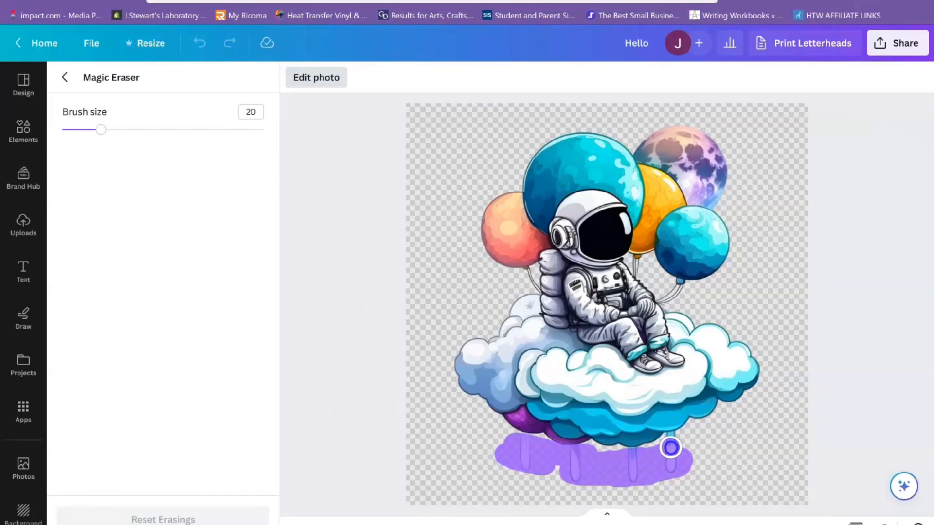
{"action": "left_click_drag", "start_coordinate": [671, 443], "coordinate": [673, 445]}
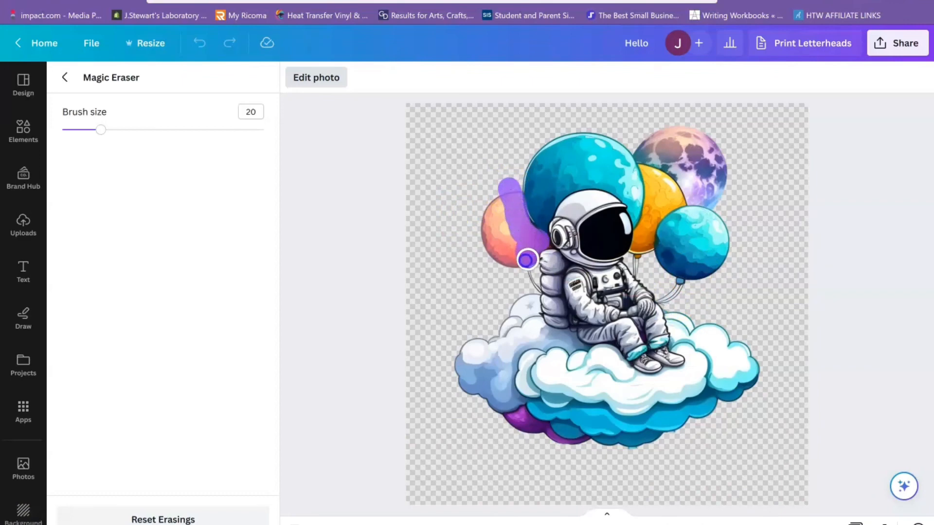
- Erase the coral balloon beside the astronaut, set the brush size to 33, and leave Magic Eraser
{"action": "mouse_move", "coordinate": [527, 259]}
{"action": "left_mouse_down"}
{"action": "mouse_move", "coordinate": [504, 257]}
{"action": "mouse_move", "coordinate": [504, 235]}
{"action": "mouse_move", "coordinate": [469, 227]}
{"action": "mouse_move", "coordinate": [495, 220]}
{"action": "mouse_move", "coordinate": [532, 285]}
{"action": "left_mouse_up"}
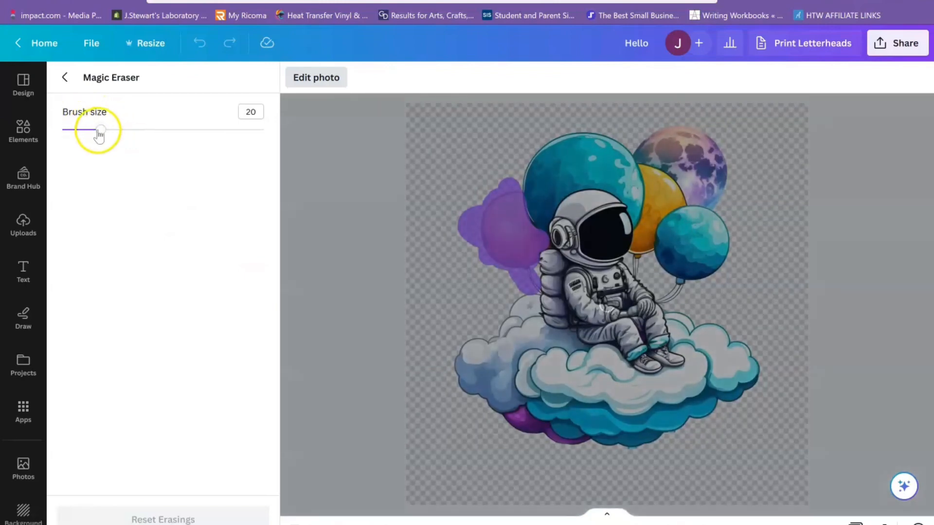
{"action": "mouse_move", "coordinate": [98, 130]}
{"action": "left_mouse_down"}
{"action": "mouse_move", "coordinate": [178, 138]}
{"action": "mouse_move", "coordinate": [95, 141]}
{"action": "mouse_move", "coordinate": [127, 131]}
{"action": "left_mouse_up"}
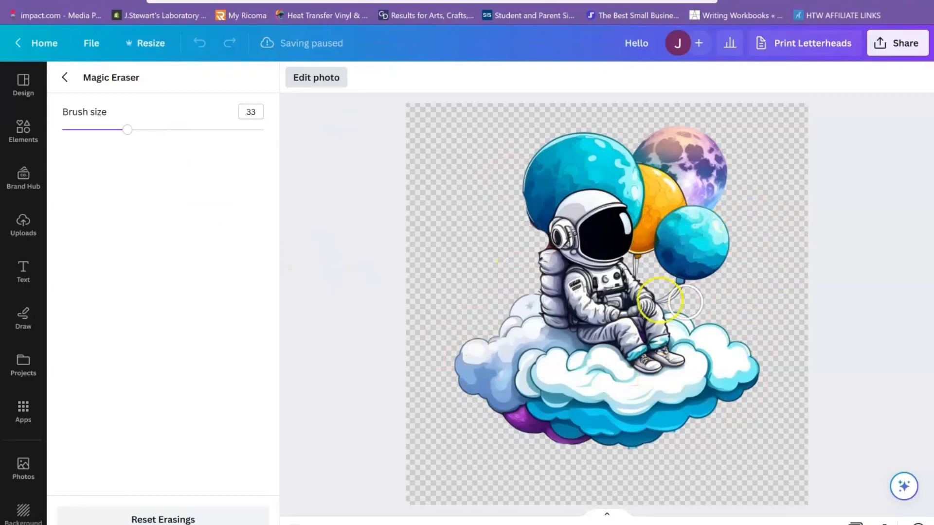
{"action": "left_click", "coordinate": [66, 78]}
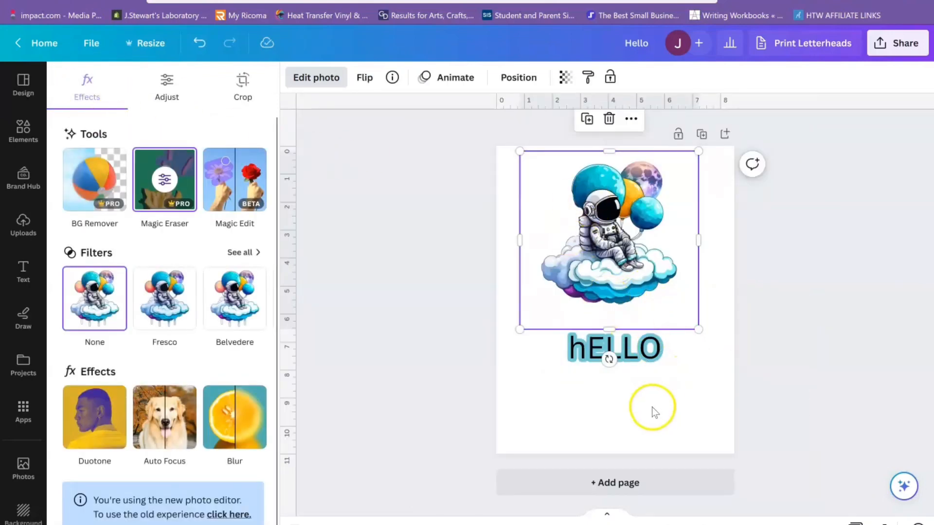
- Switch the image to Magic Edit, discarding the erasings, and mark the clouds and drips for editing with brush size 59
{"action": "left_click", "coordinate": [240, 205]}
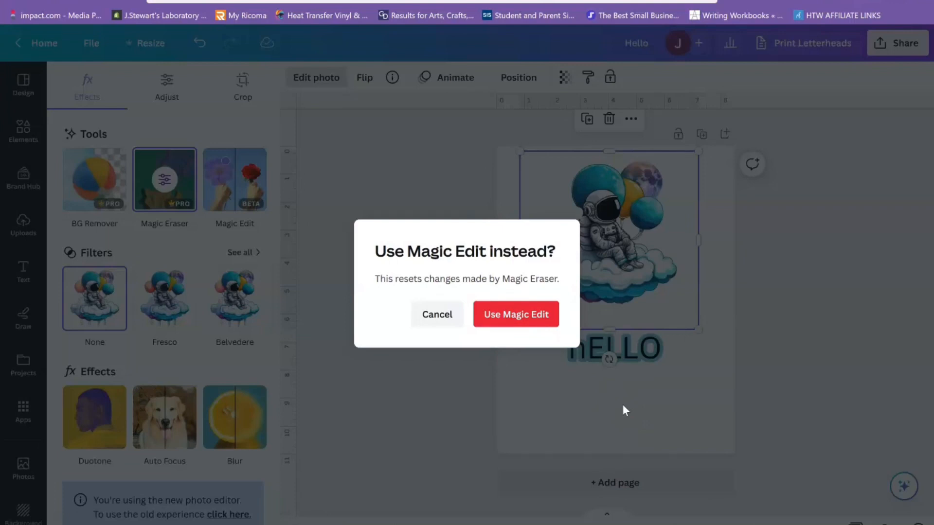
{"action": "left_click", "coordinate": [551, 318]}
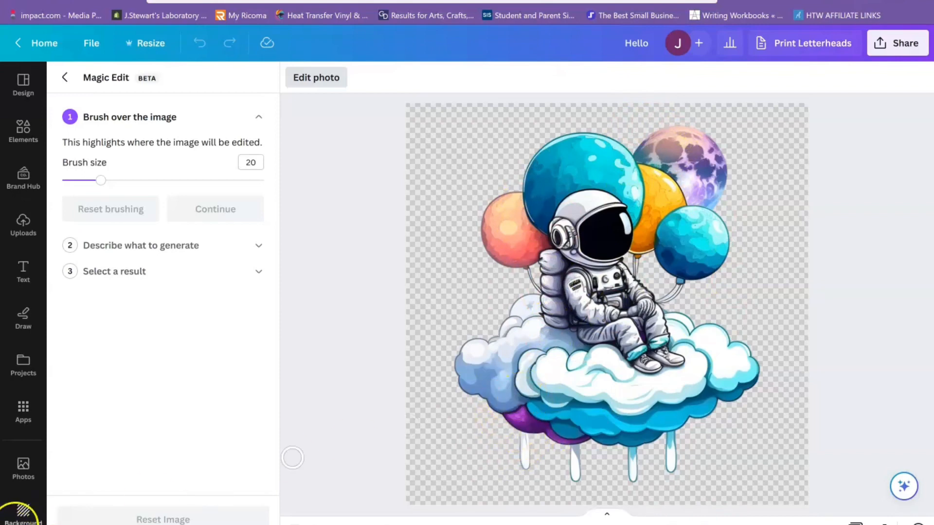
{"action": "left_click", "coordinate": [181, 180]}
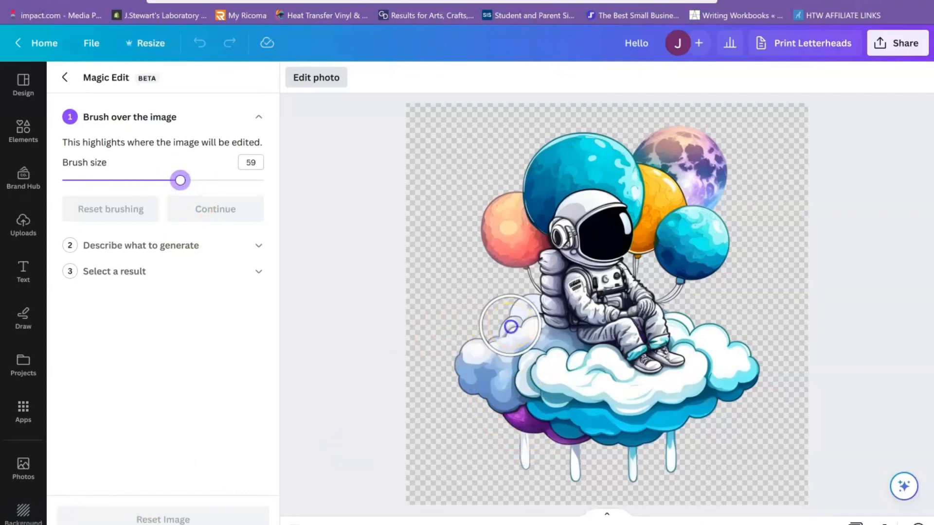
{"action": "mouse_move", "coordinate": [509, 322]}
{"action": "left_mouse_down"}
{"action": "mouse_move", "coordinate": [518, 341]}
{"action": "mouse_move", "coordinate": [546, 358]}
{"action": "mouse_move", "coordinate": [531, 370]}
{"action": "mouse_move", "coordinate": [484, 367]}
{"action": "mouse_move", "coordinate": [548, 402]}
{"action": "mouse_move", "coordinate": [525, 436]}
{"action": "mouse_move", "coordinate": [655, 451]}
{"action": "mouse_move", "coordinate": [598, 377]}
{"action": "mouse_move", "coordinate": [661, 411]}
{"action": "left_mouse_up"}
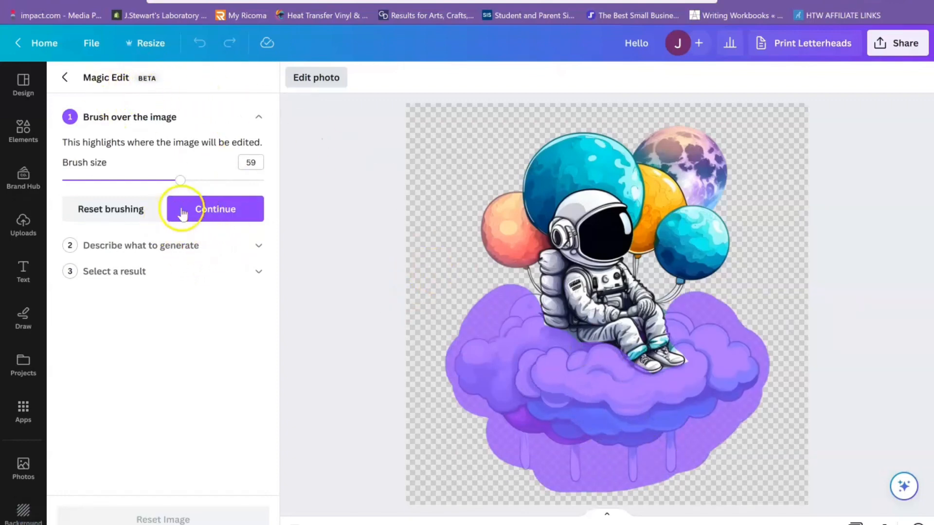
{"action": "left_click", "coordinate": [199, 213]}
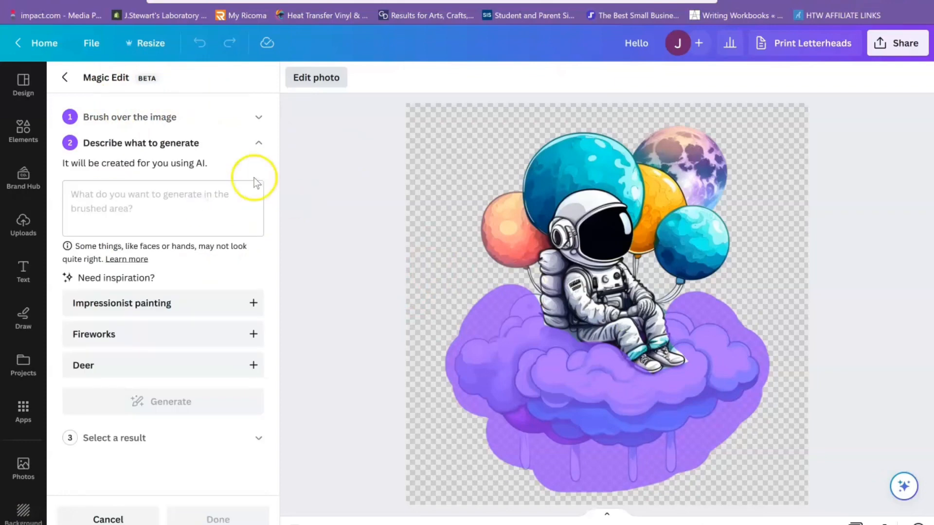
- Generate Magic Edit results for the brushed area from the description "Spaceship"
{"action": "left_click", "coordinate": [192, 213]}
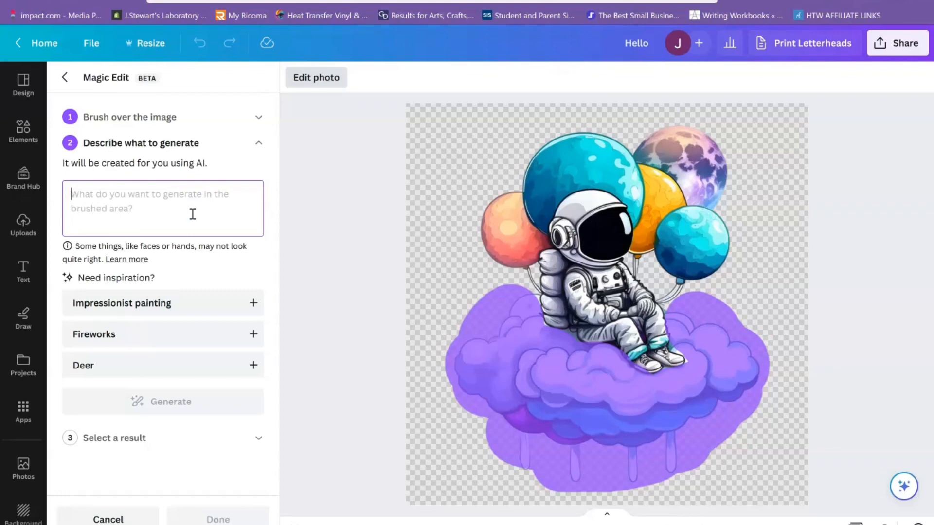
{"action": "type", "text": "sPAC"}
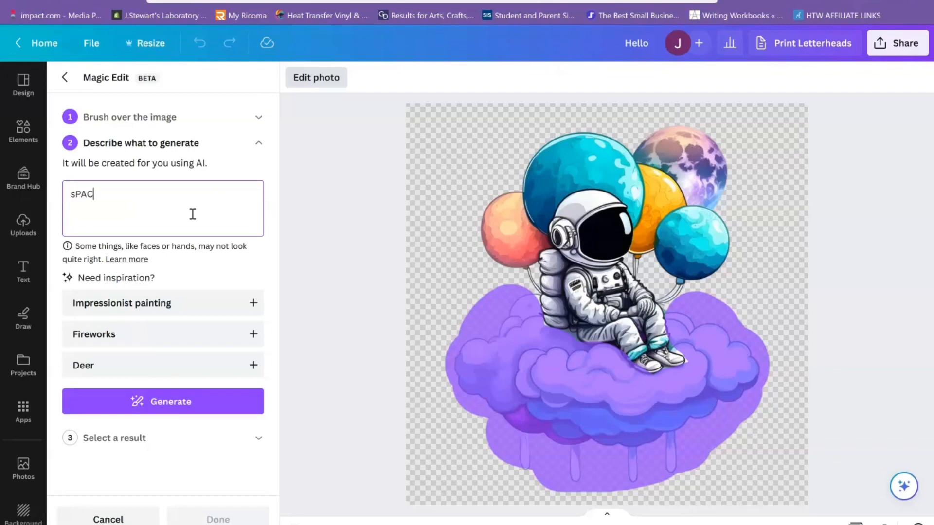
{"action": "key", "text": "BackSpace"}
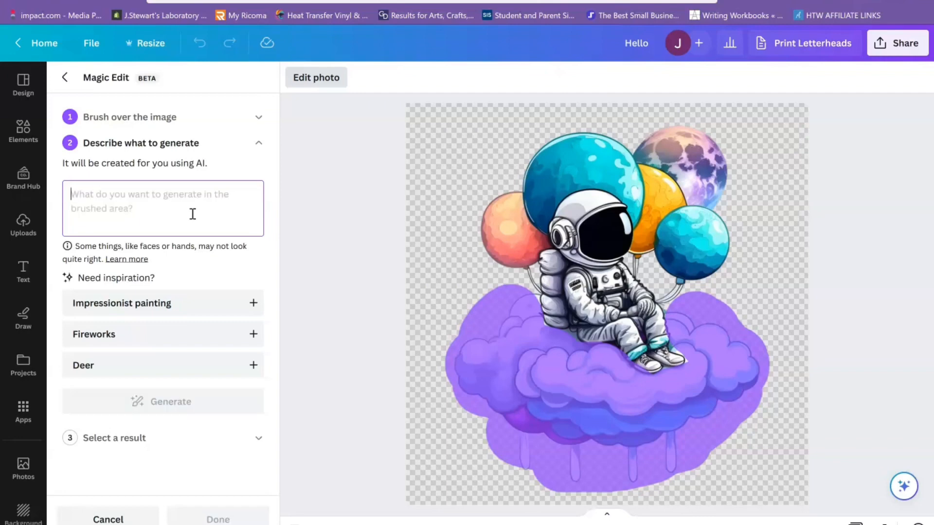
{"action": "type", "text": "Spaceship"}
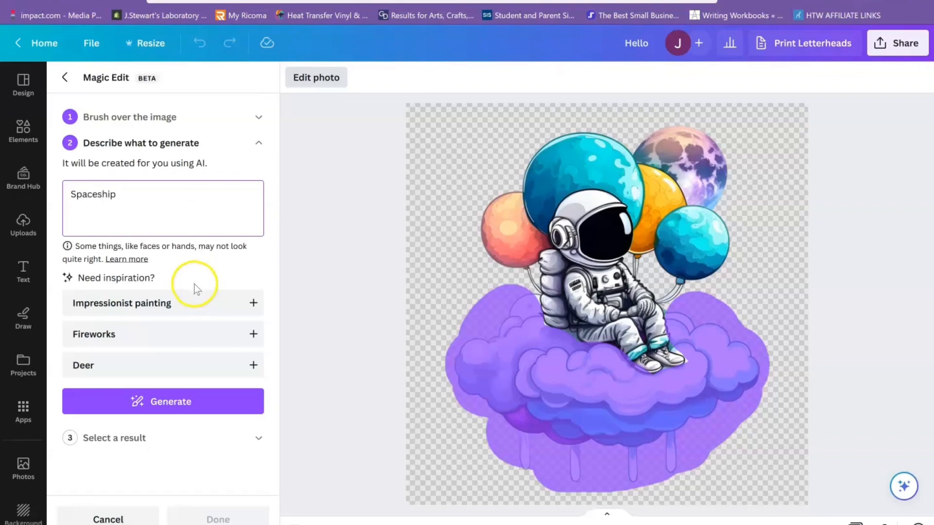
{"action": "left_click", "coordinate": [157, 411]}
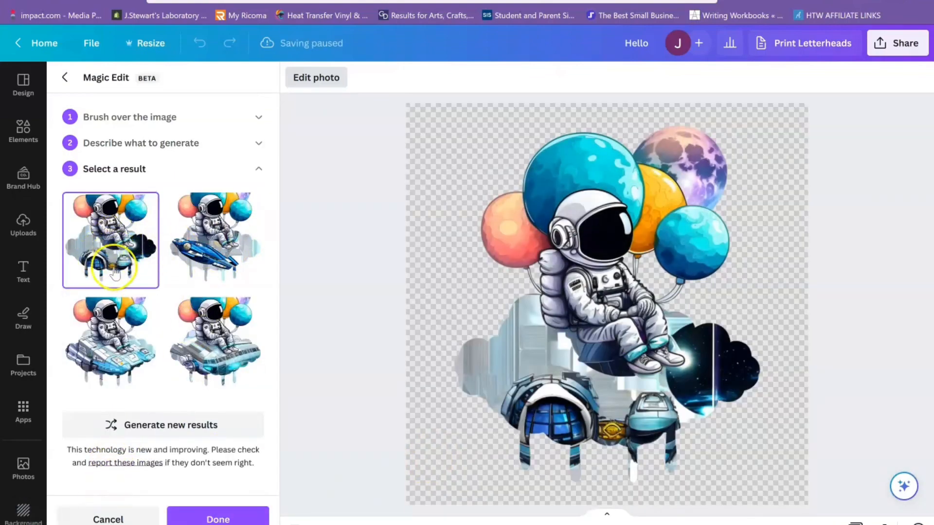
- Compare the generated spaceship results on the astronaut image and cancel Magic Edit without applying any
{"action": "left_click", "coordinate": [126, 364]}
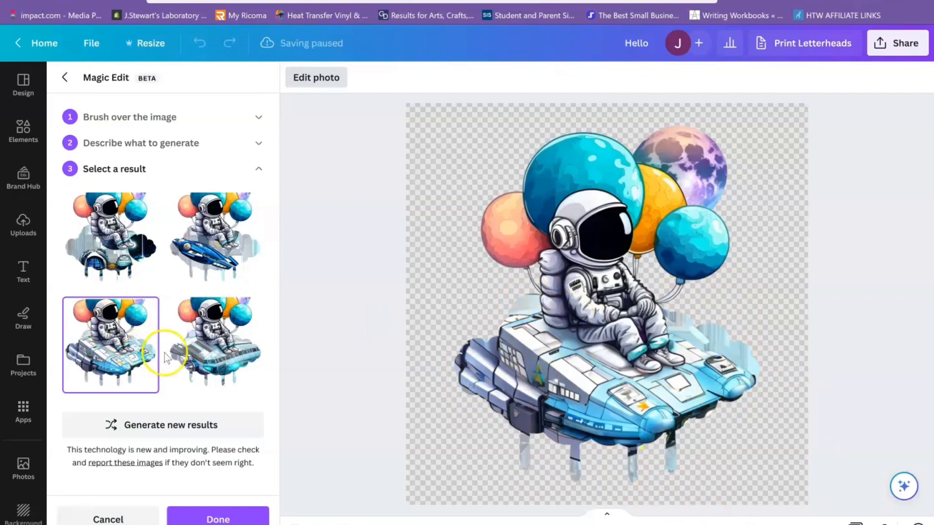
{"action": "left_click", "coordinate": [214, 347]}
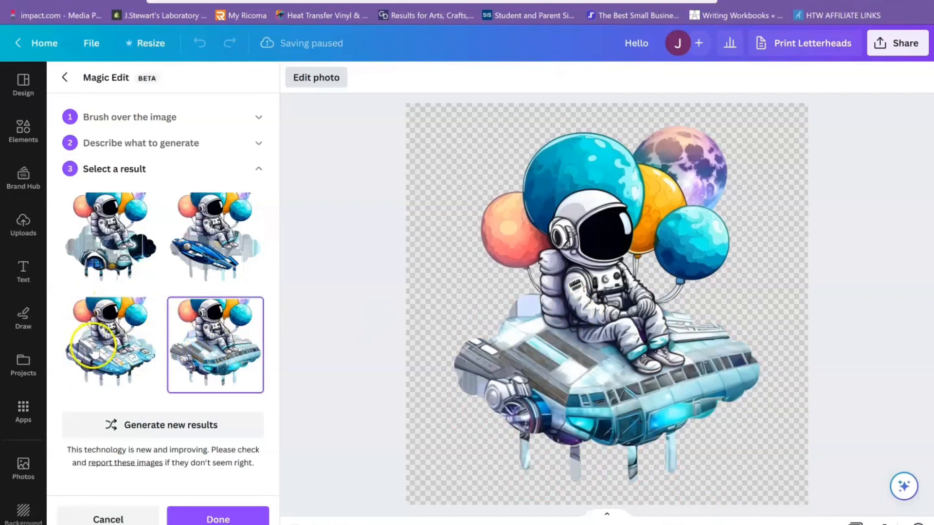
{"action": "left_click", "coordinate": [221, 247]}
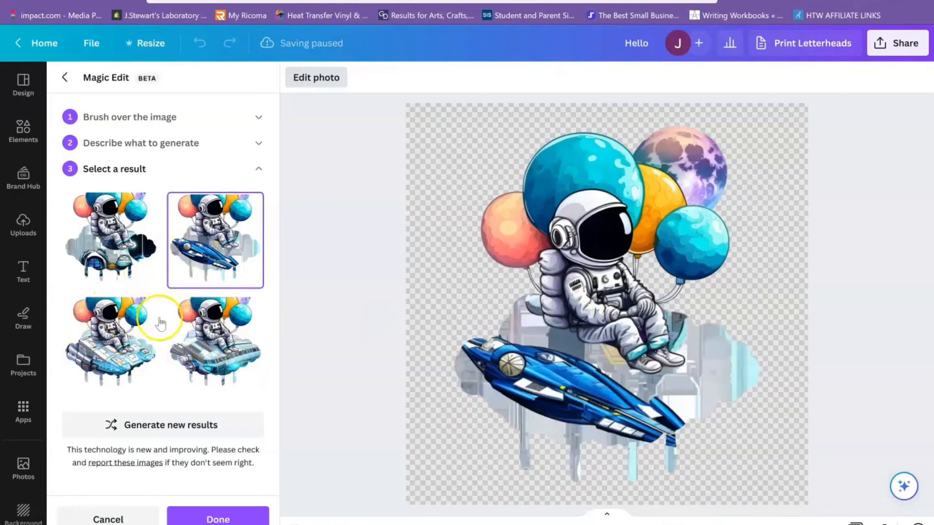
{"action": "left_click", "coordinate": [100, 361]}
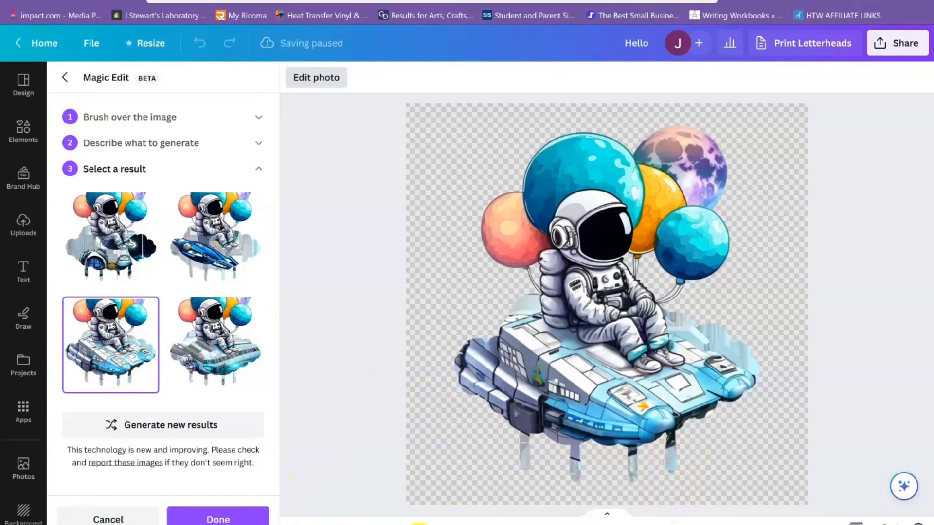
{"action": "left_click", "coordinate": [116, 517]}
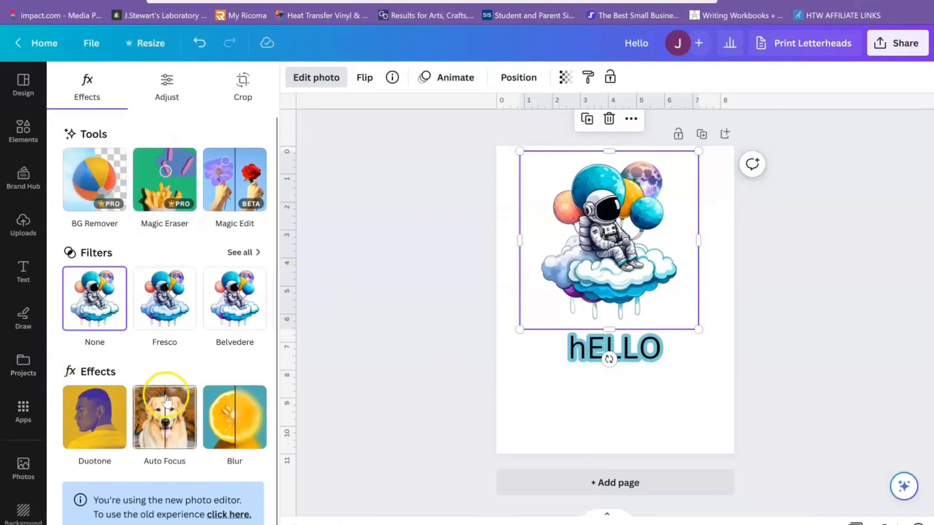
- Set the uploaded blue, orange and purple galaxy image as the page background and add the uploaded astronaut-on-moon image
{"action": "left_click", "coordinate": [23, 229]}
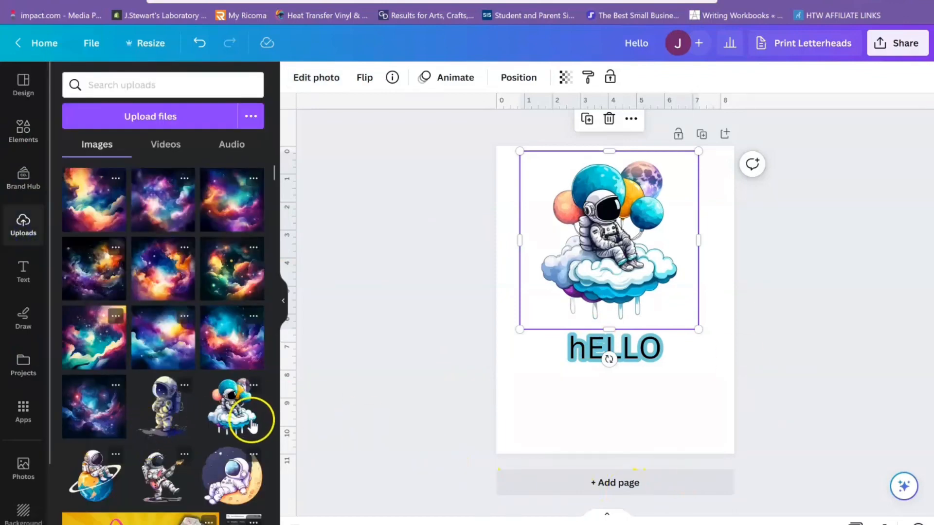
{"action": "left_click_drag", "start_coordinate": [231, 358], "coordinate": [474, 477]}
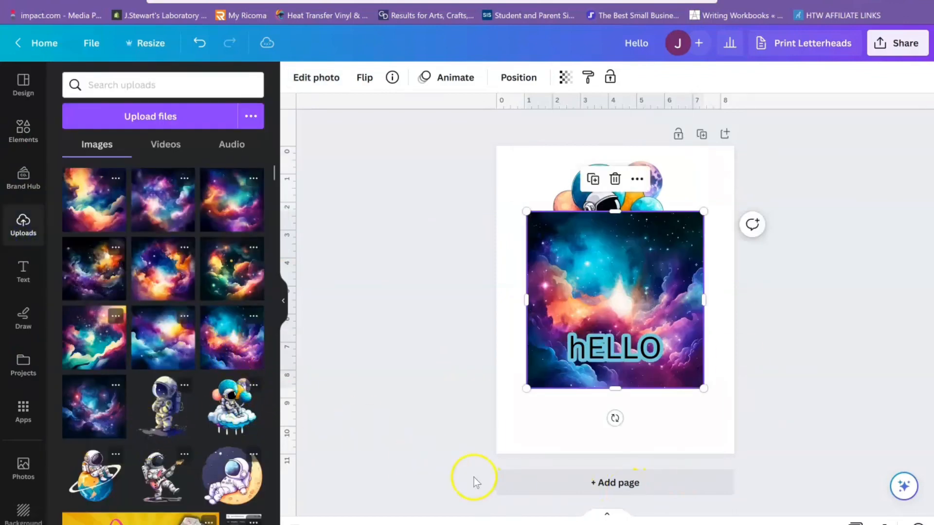
{"action": "right_click", "coordinate": [681, 318]}
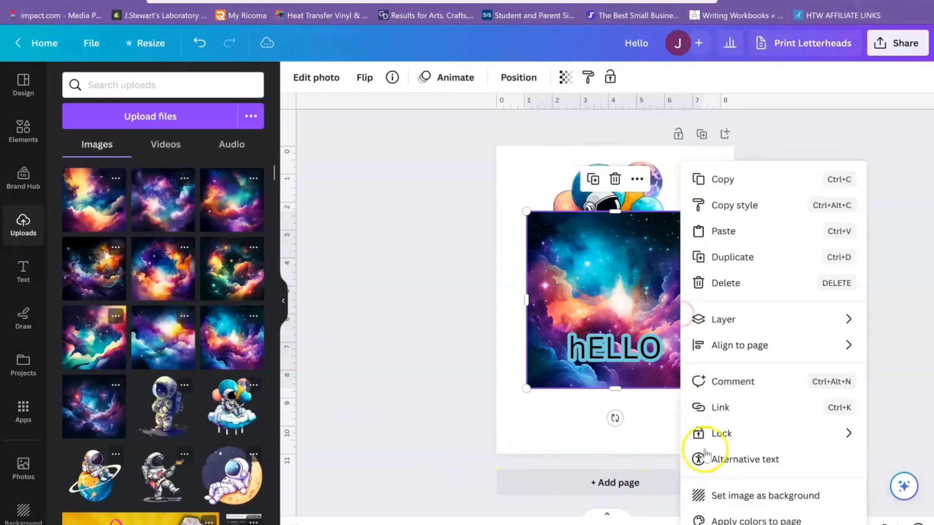
{"action": "left_click", "coordinate": [740, 494]}
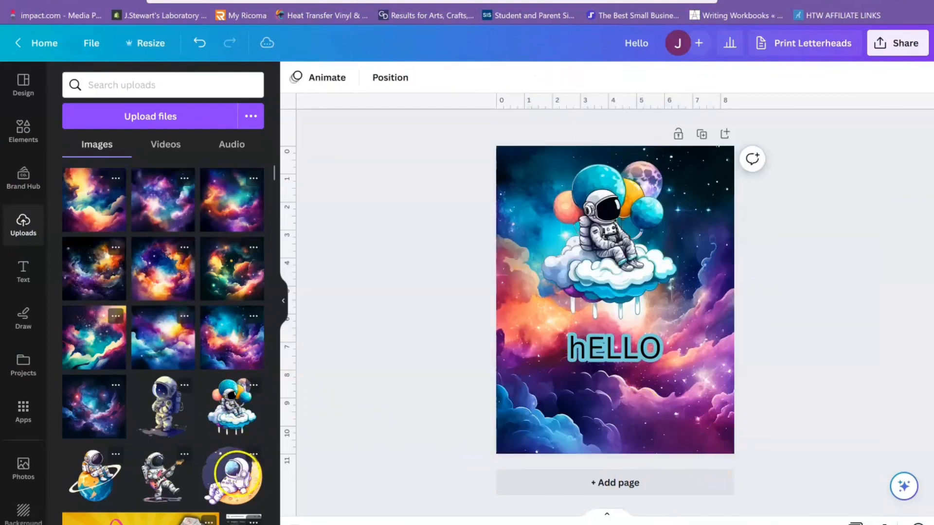
{"action": "left_click", "coordinate": [232, 474]}
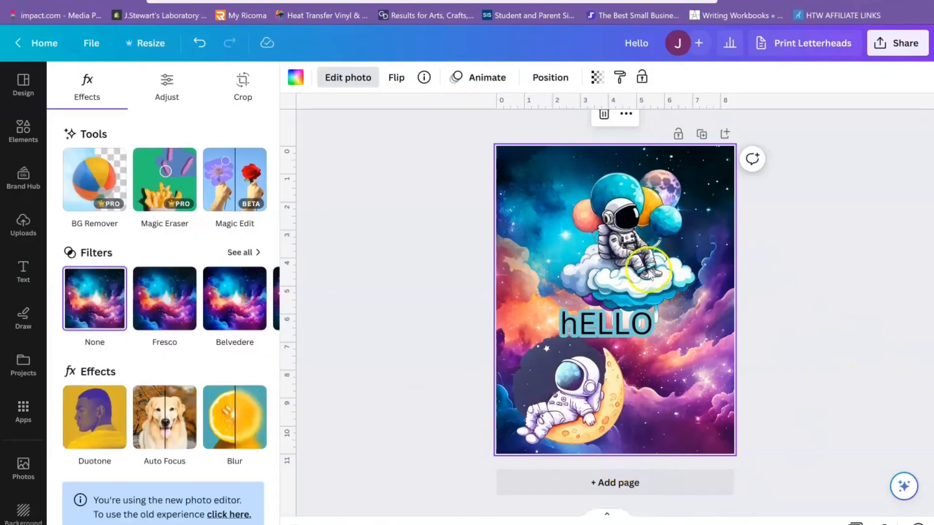
- Show the page's layers and move the balloon astronaut's layer above the moon astronaut, below the hELLO text
{"action": "left_click", "coordinate": [646, 214]}
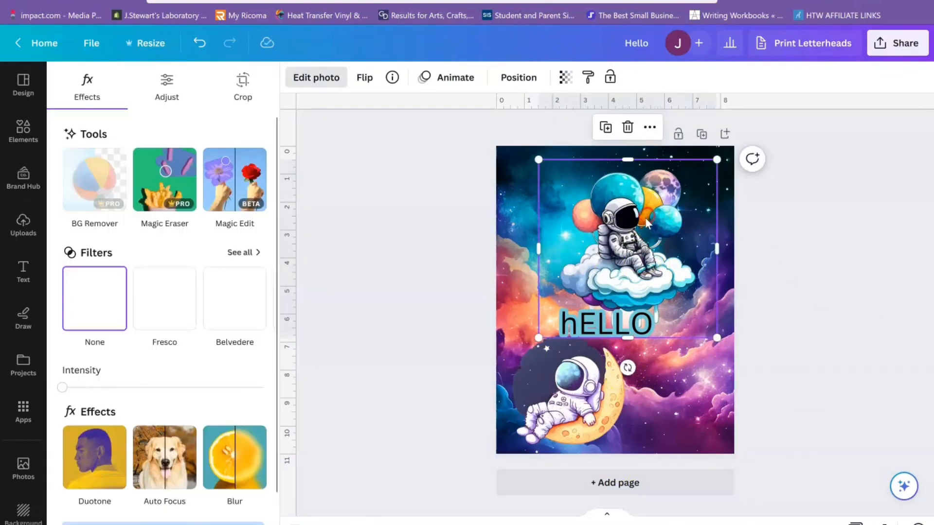
{"action": "right_click", "coordinate": [644, 217]}
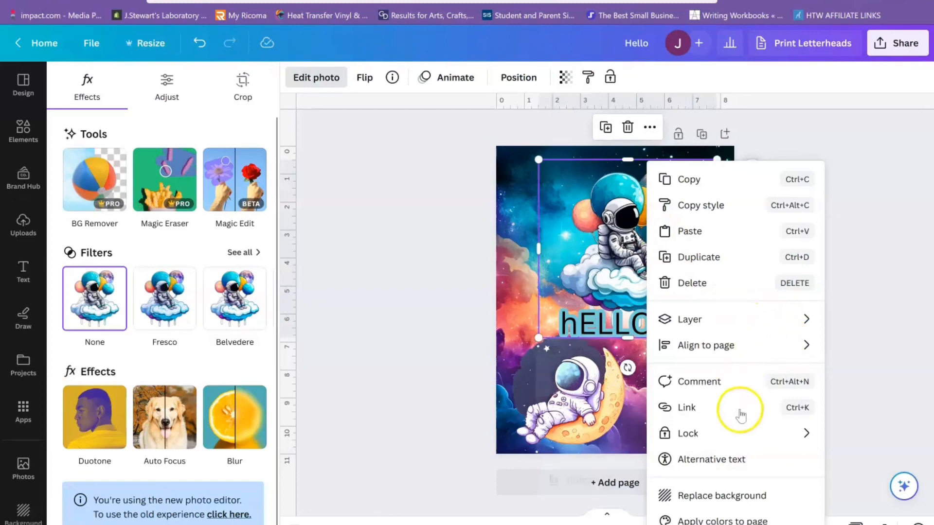
{"action": "mouse_move", "coordinate": [714, 330]}
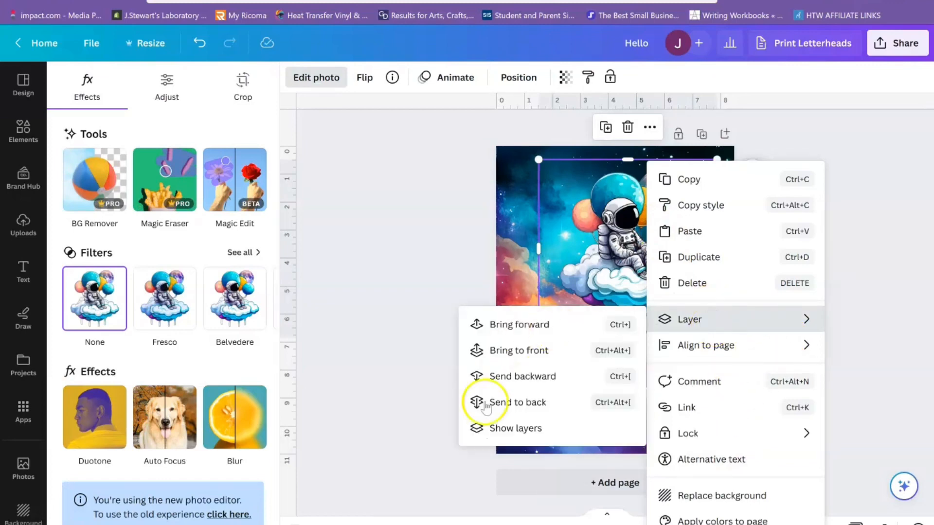
{"action": "left_click", "coordinate": [508, 430]}
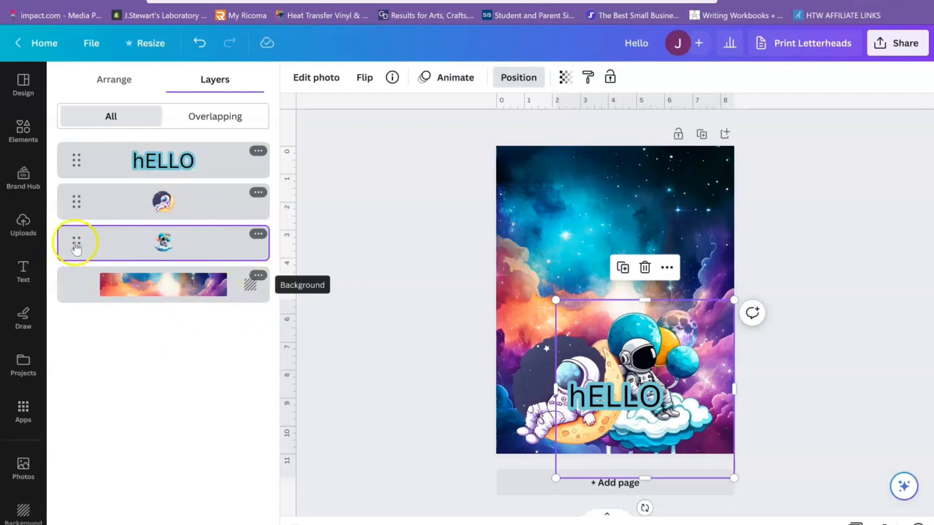
{"action": "left_click_drag", "start_coordinate": [76, 248], "coordinate": [85, 179]}
{"action": "left_click", "coordinate": [115, 220]}
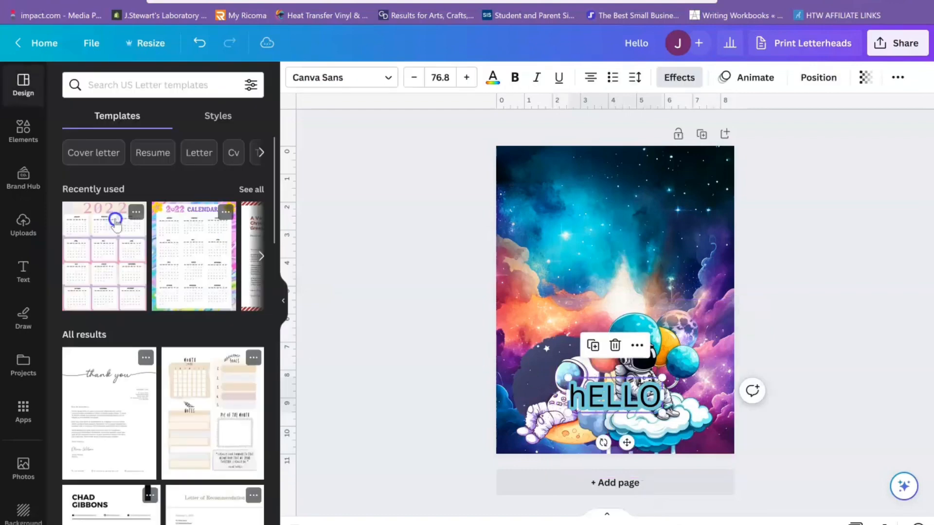
- Clear the page by deleting both astronauts, the hELLO text and the galaxy background image
{"action": "left_click", "coordinate": [667, 280]}
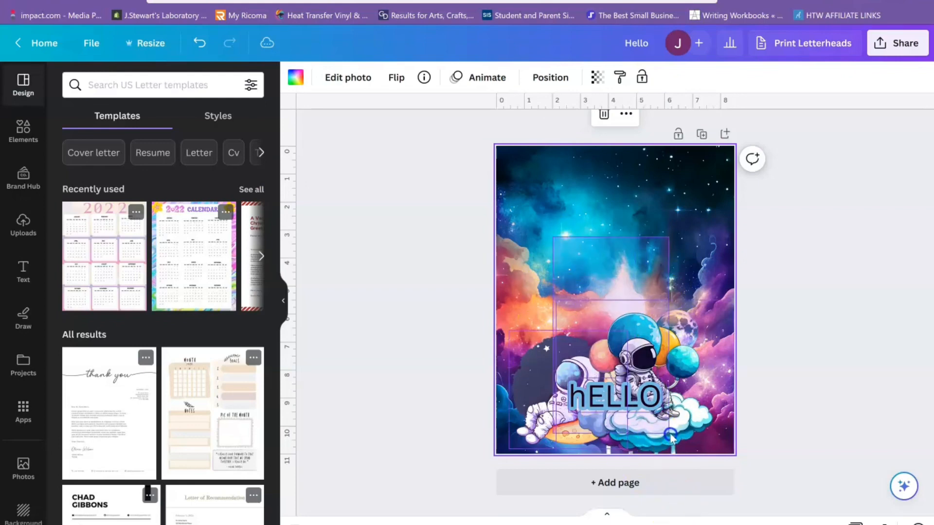
{"action": "key", "text": "ctrl+a"}
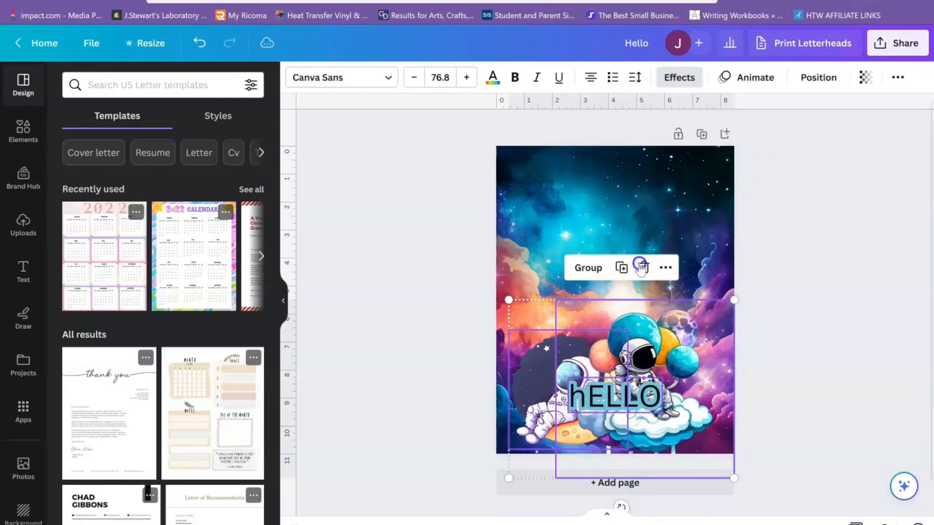
{"action": "left_click", "coordinate": [642, 265]}
{"action": "right_click", "coordinate": [629, 227]}
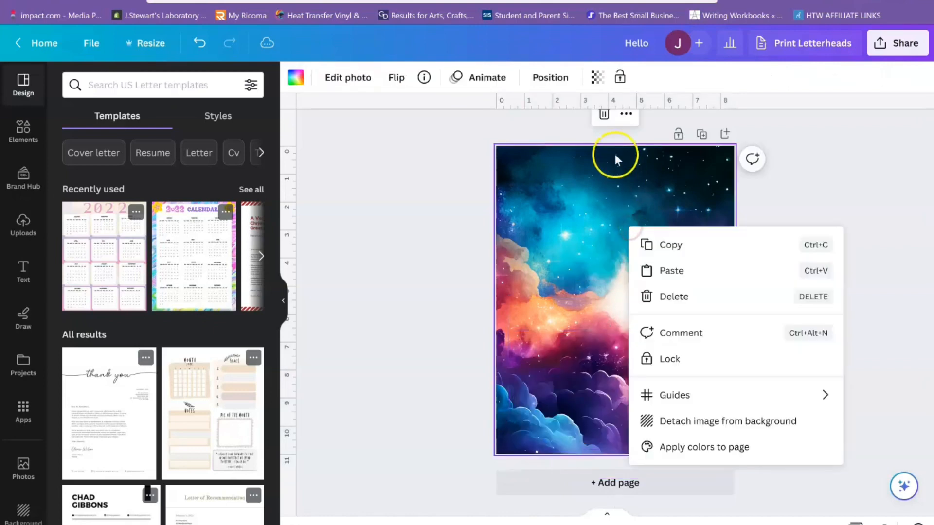
{"action": "left_click", "coordinate": [604, 115]}
{"action": "left_click", "coordinate": [604, 115]}
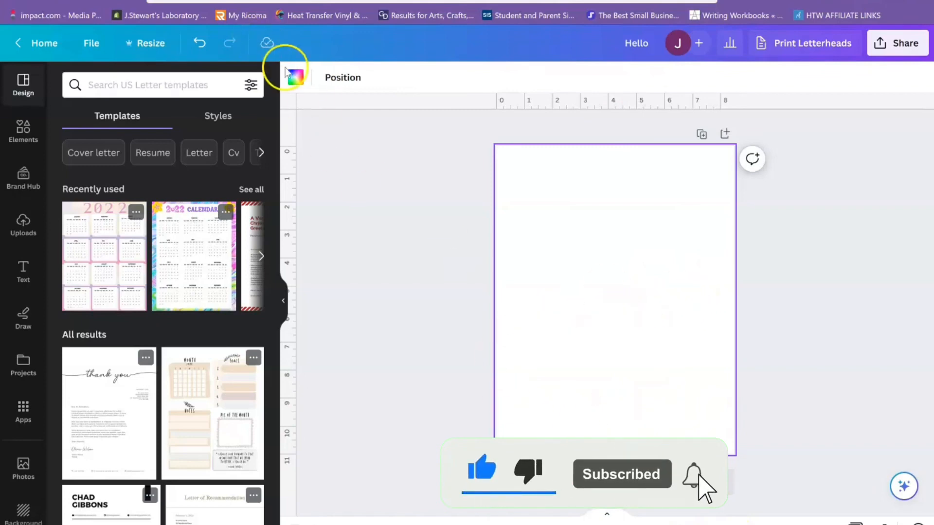
- Fill the blank page background with the default pink-to-yellow gradient
{"action": "left_click", "coordinate": [297, 79]}
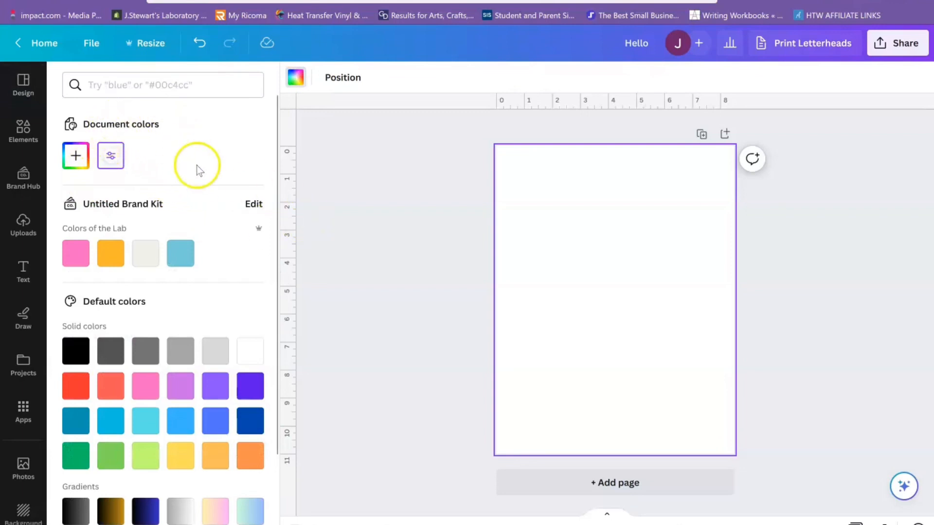
{"action": "left_click_drag", "start_coordinate": [277, 148], "coordinate": [302, 398]}
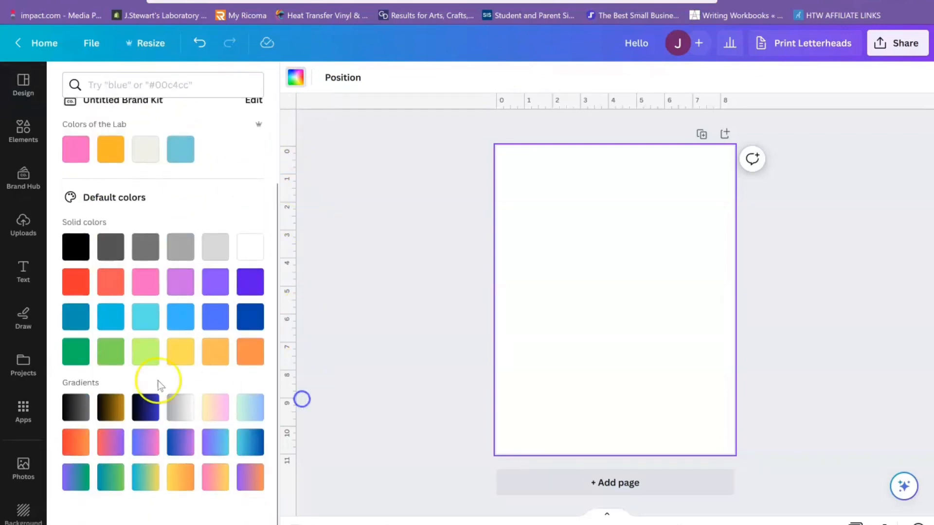
{"action": "left_click", "coordinate": [217, 480]}
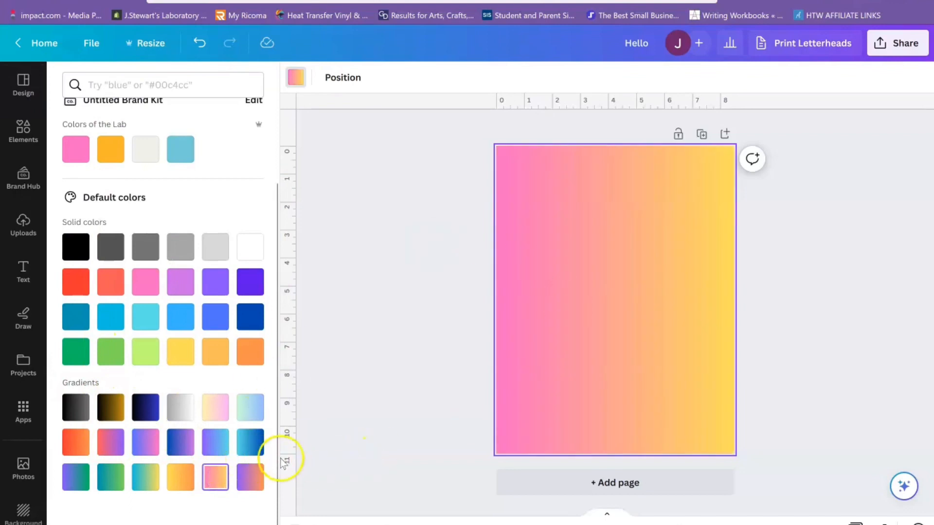
- Create a custom solid background colour and adjust its hue and shade to green #3CB835
{"action": "scroll", "coordinate": [263, 340], "scroll_direction": "up", "scroll_amount": 1}
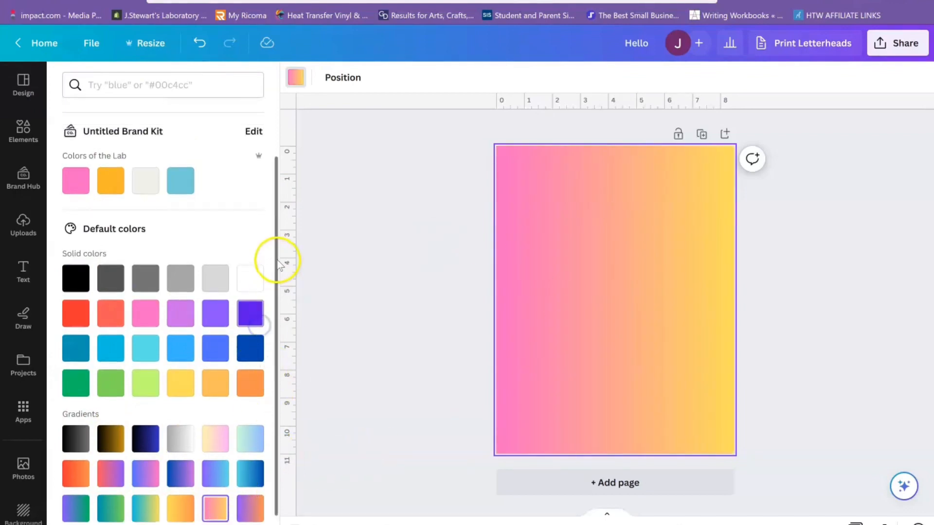
{"action": "scroll", "coordinate": [279, 233], "scroll_direction": "up", "scroll_amount": 2}
{"action": "scroll", "coordinate": [287, 202], "scroll_direction": "up", "scroll_amount": 1}
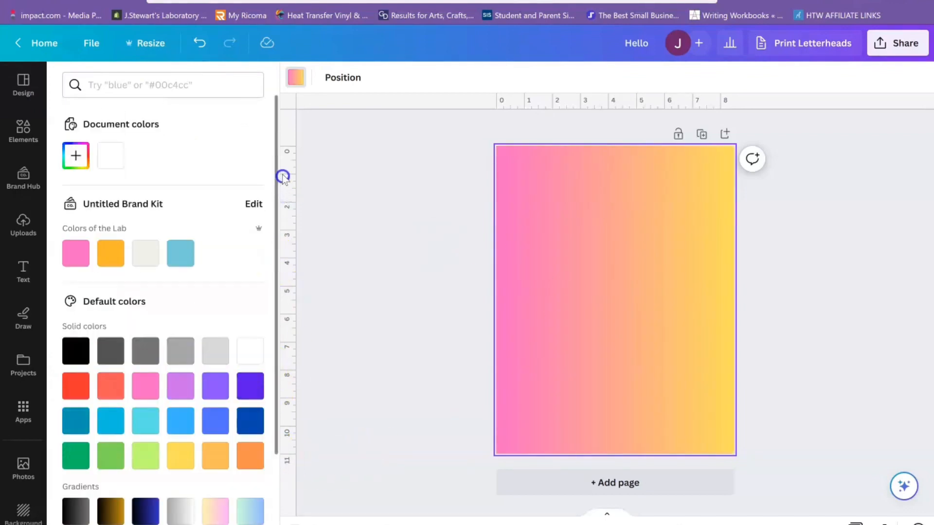
{"action": "left_click", "coordinate": [76, 157]}
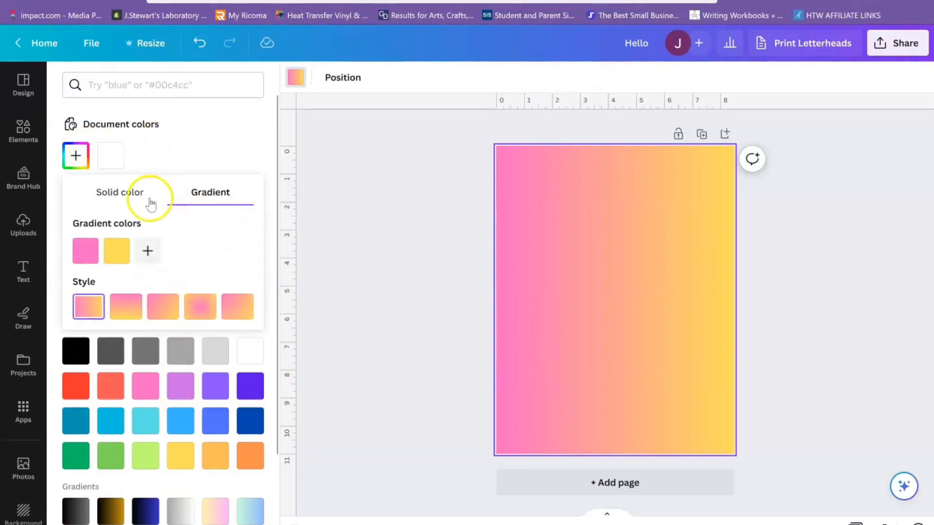
{"action": "left_click", "coordinate": [121, 190]}
{"action": "left_click_drag", "start_coordinate": [169, 275], "coordinate": [130, 272]}
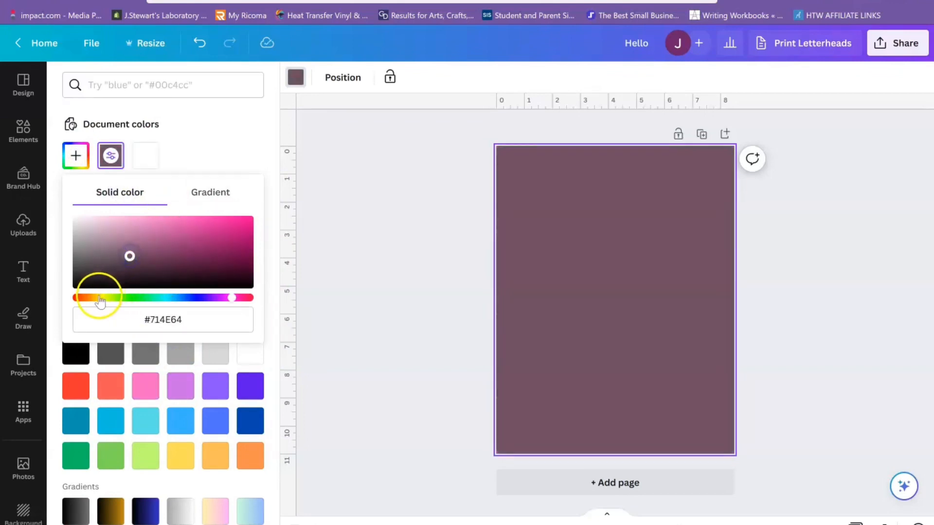
{"action": "left_click", "coordinate": [98, 297]}
{"action": "left_click", "coordinate": [133, 298]}
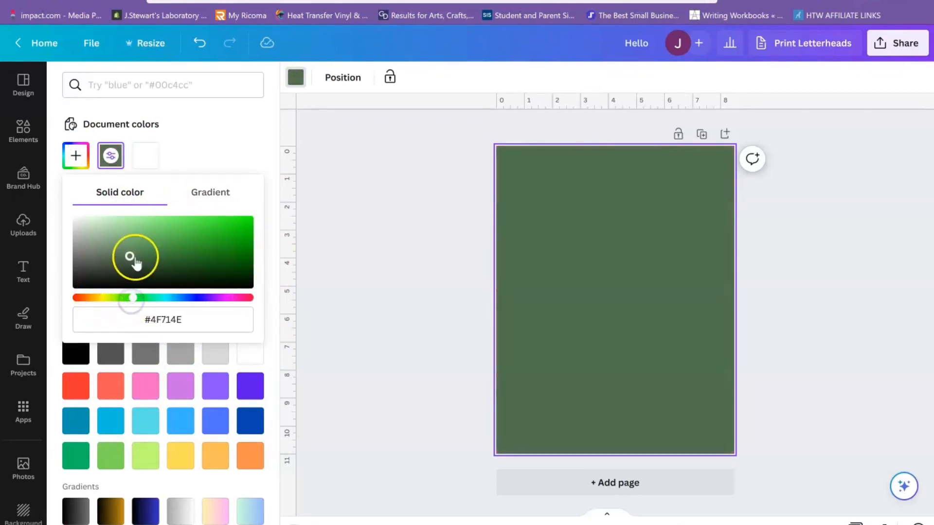
{"action": "left_click_drag", "start_coordinate": [130, 255], "coordinate": [203, 240]}
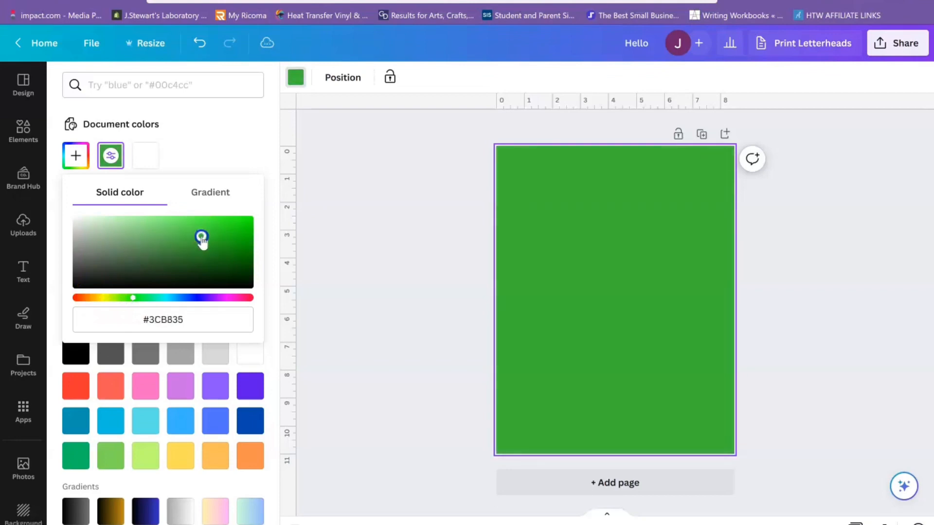
- Change the green background to a gradient, add a third colour, and remove the middle dark teal #005C3C
{"action": "left_click", "coordinate": [216, 194]}
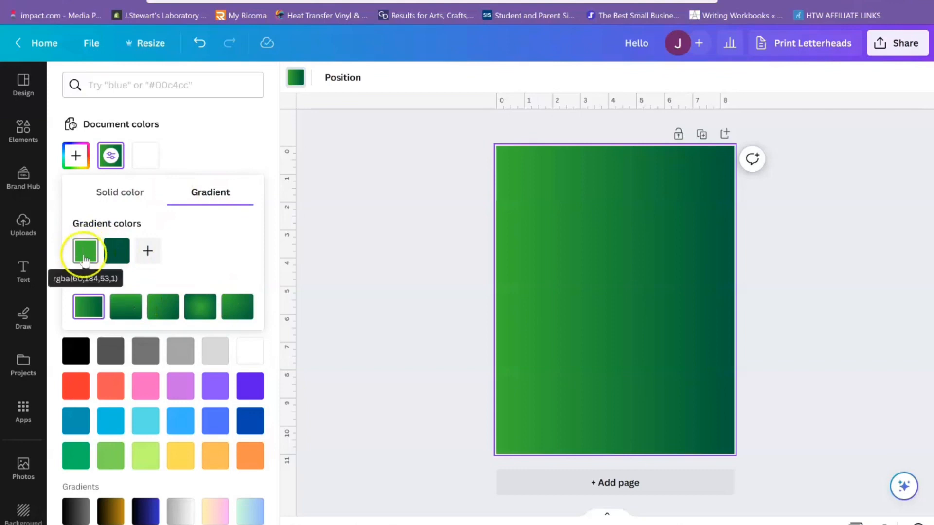
{"action": "left_click", "coordinate": [147, 251]}
{"action": "left_click", "coordinate": [121, 251]}
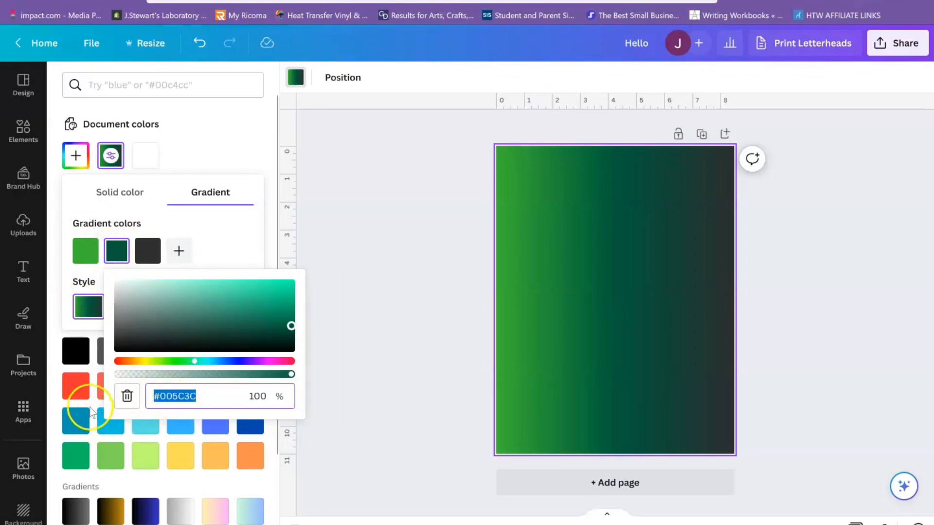
{"action": "left_click", "coordinate": [127, 396]}
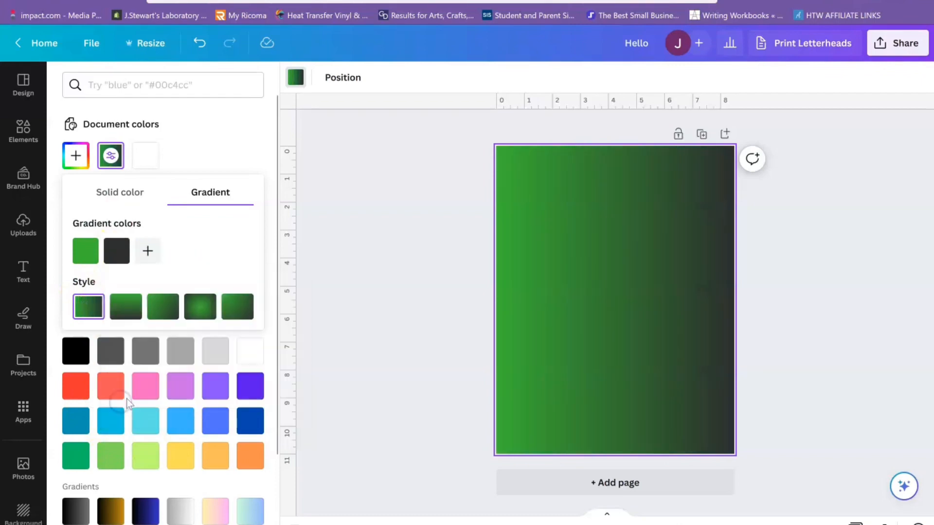
- Try the radial, diagonal and vertical gradient styles on the background and return to the left-to-right linear style
{"action": "left_click", "coordinate": [197, 317]}
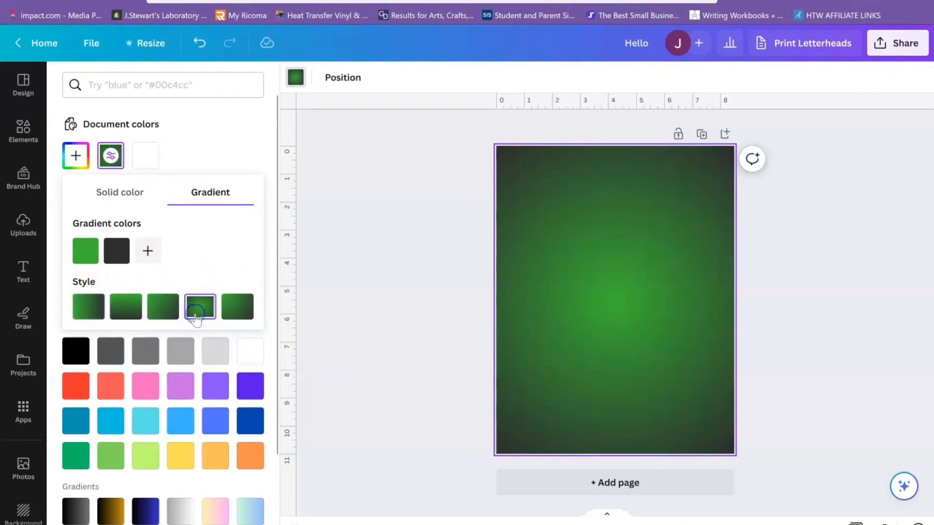
{"action": "left_click", "coordinate": [236, 311]}
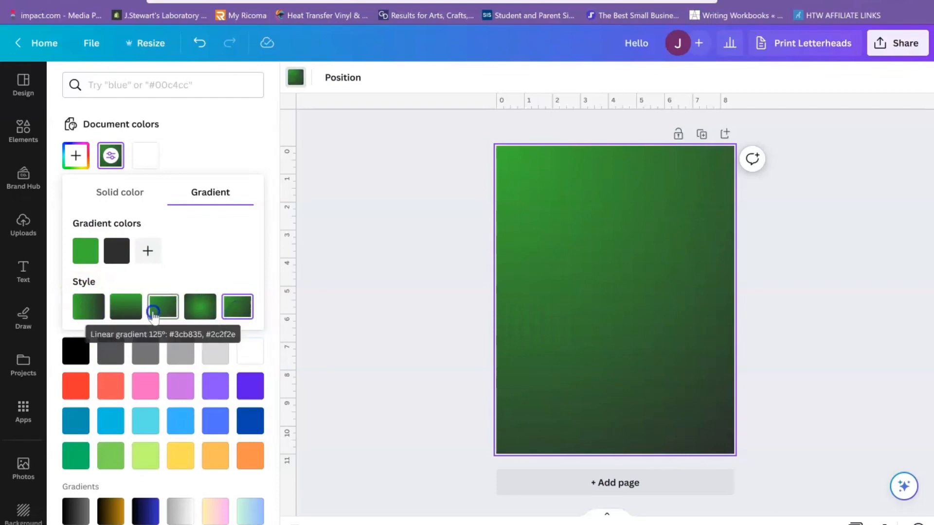
{"action": "left_click", "coordinate": [154, 309]}
{"action": "left_click", "coordinate": [132, 312]}
{"action": "left_click", "coordinate": [90, 307]}
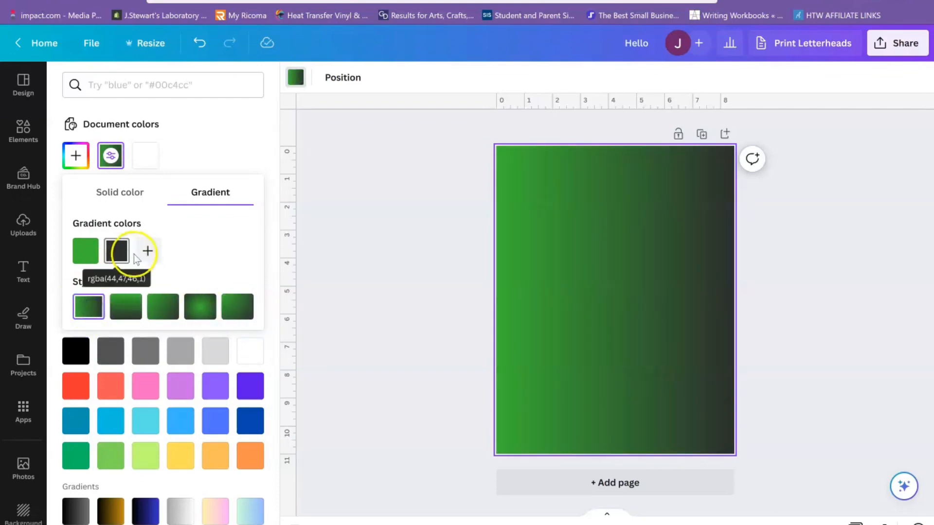
- Add a third colour to the background gradient and set it to a medium violet-blue
{"action": "left_click", "coordinate": [148, 250]}
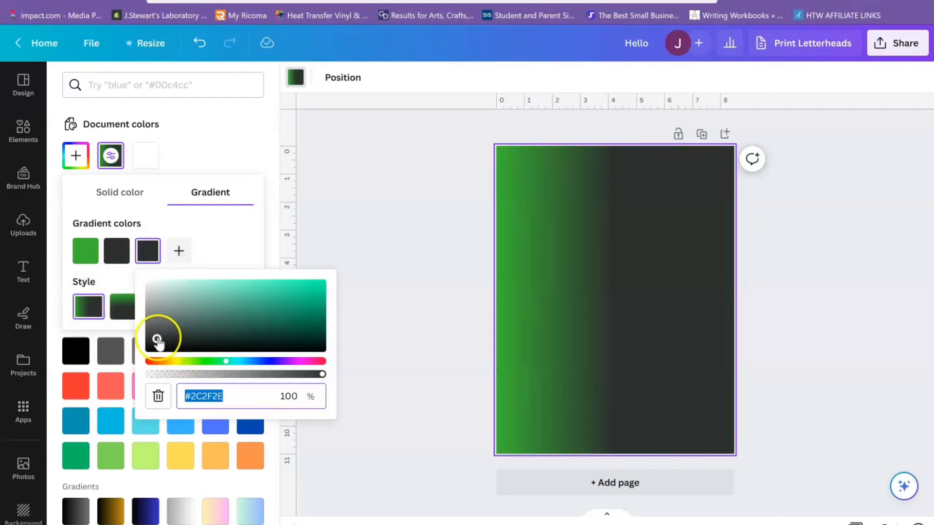
{"action": "left_click", "coordinate": [265, 361]}
{"action": "left_click", "coordinate": [299, 315]}
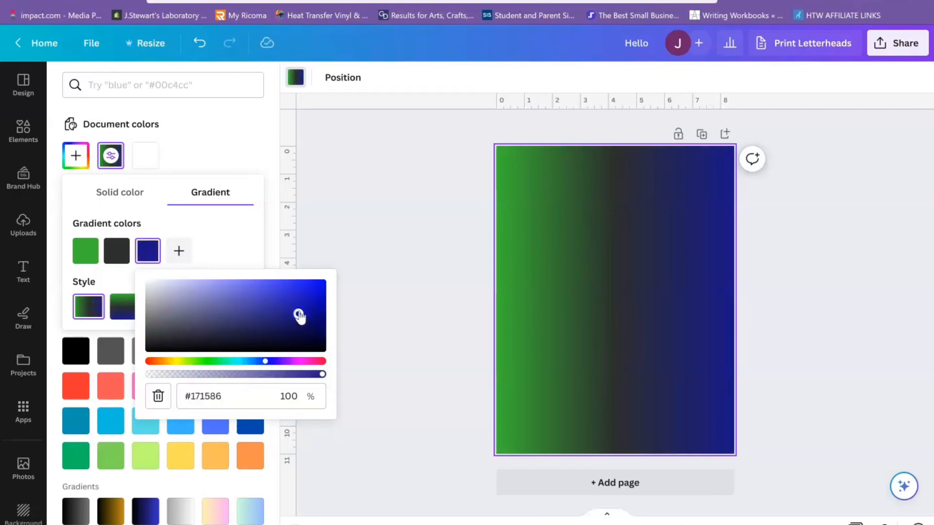
{"action": "left_click", "coordinate": [274, 295]}
{"action": "left_click", "coordinate": [226, 222]}
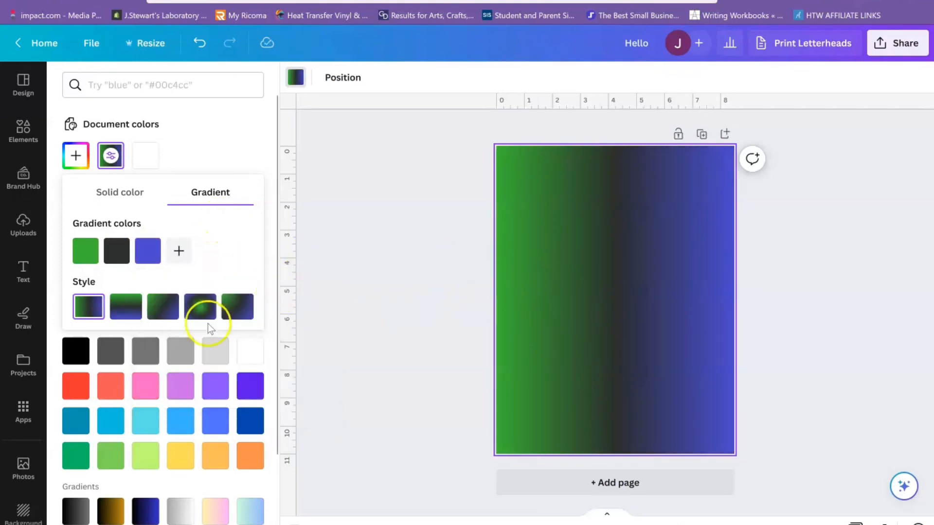
- Fill the page background with the default pink-to-yellow gradient and add a square shape at the page's centre
{"action": "left_click_drag", "start_coordinate": [277, 215], "coordinate": [300, 429]}
{"action": "left_click", "coordinate": [225, 485]}
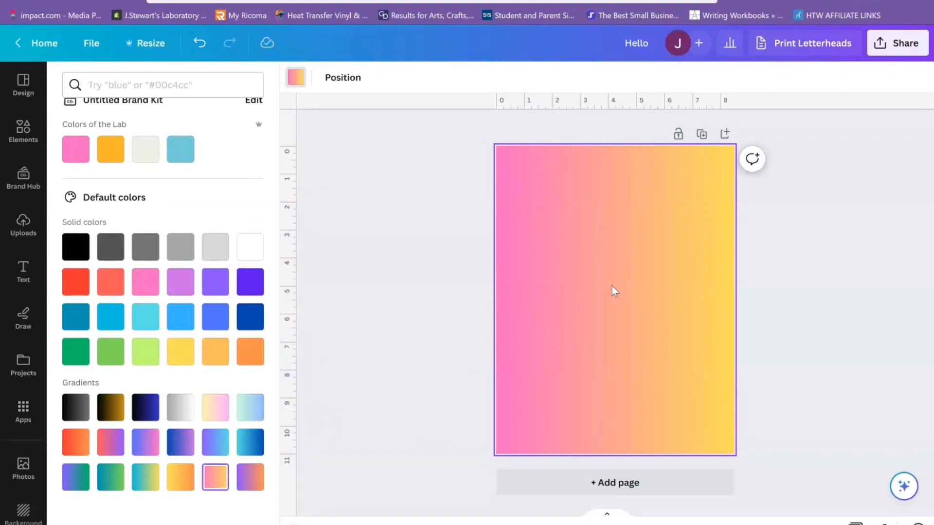
{"action": "key", "text": "r"}
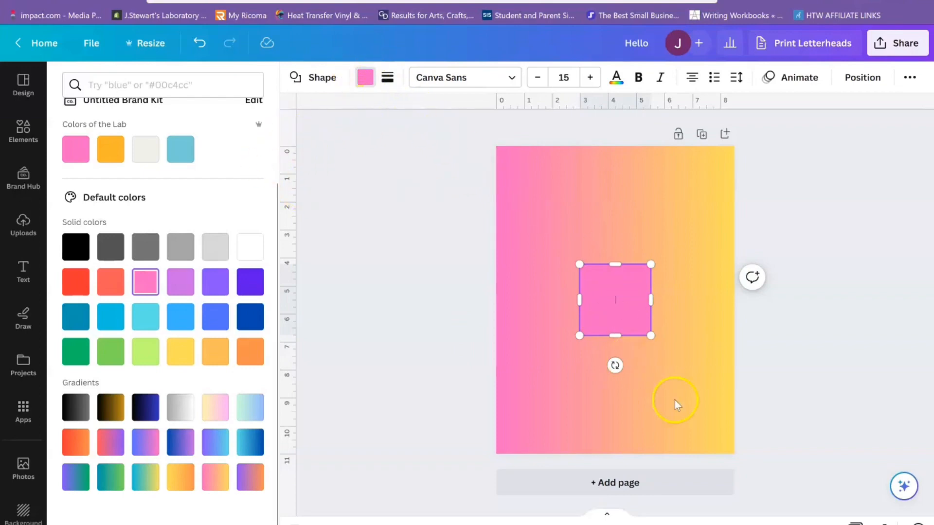
{"action": "left_click", "coordinate": [616, 353]}
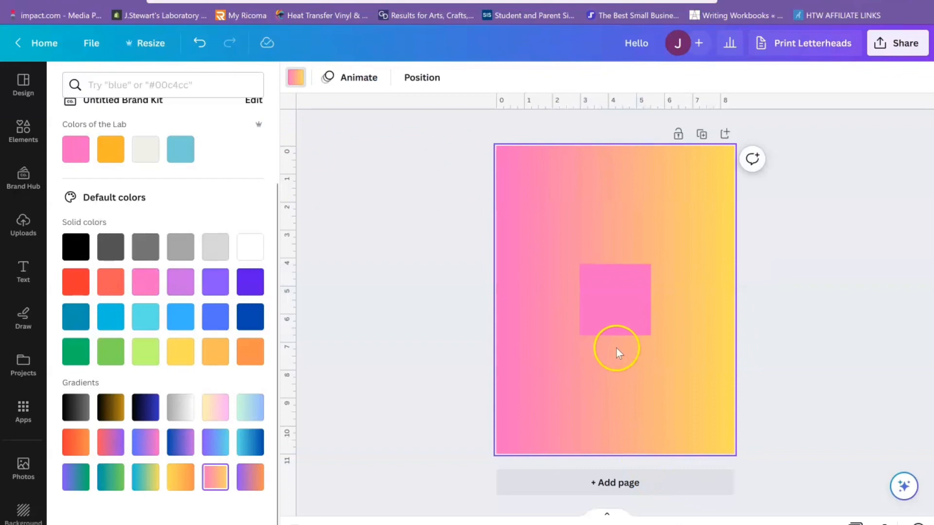
- Fill the central square with the default light-blue-to-dark-blue gradient
{"action": "left_click", "coordinate": [632, 304]}
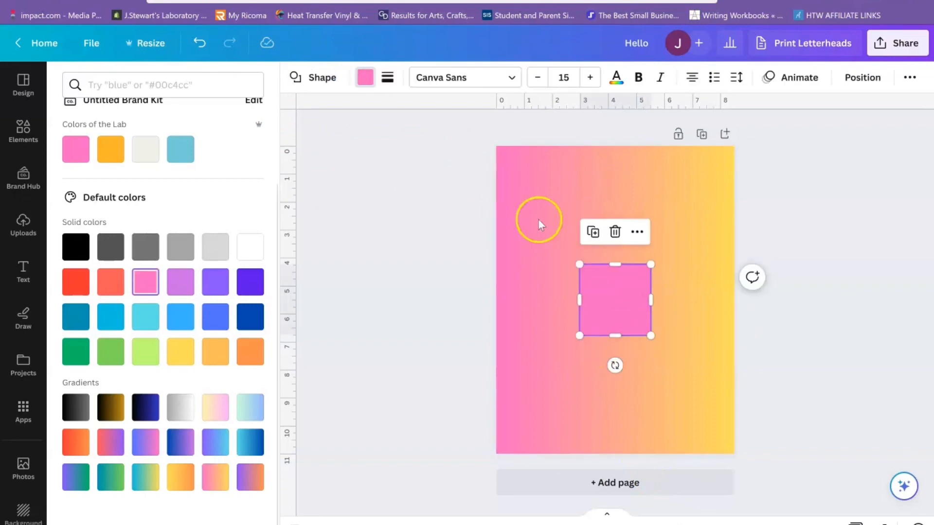
{"action": "left_click", "coordinate": [363, 79]}
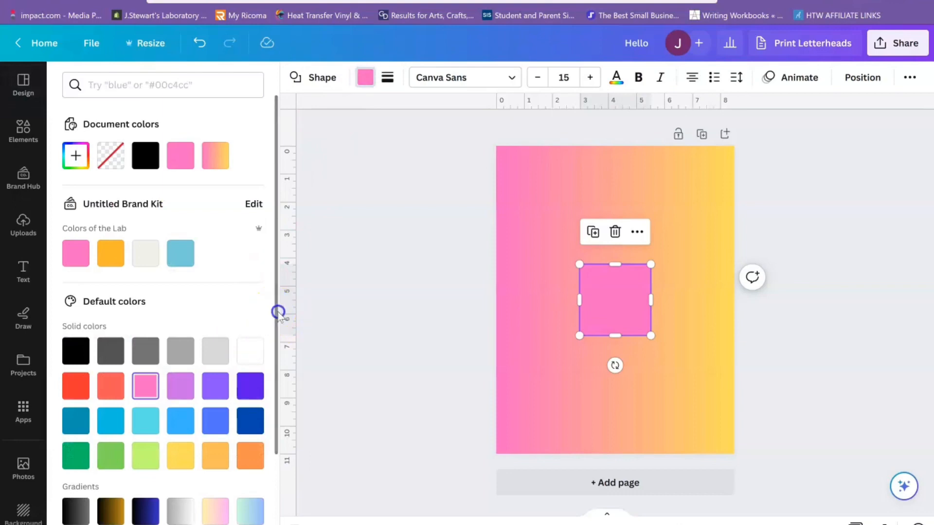
{"action": "left_click_drag", "start_coordinate": [277, 313], "coordinate": [277, 431]}
{"action": "left_click", "coordinate": [250, 442]}
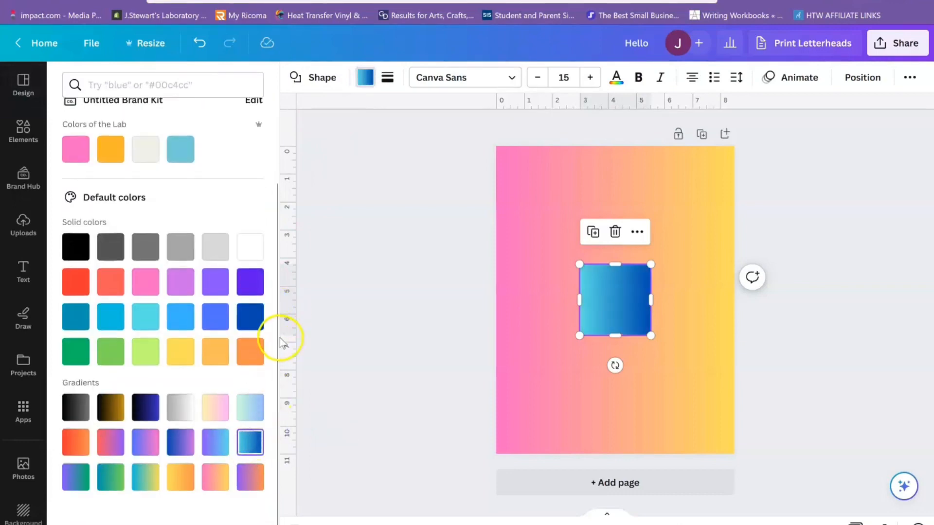
- Fill the square with the document's black, shift that colour to a muted red and convert the fill to a gradient
{"action": "scroll", "coordinate": [278, 343], "scroll_direction": "up", "scroll_amount": 3}
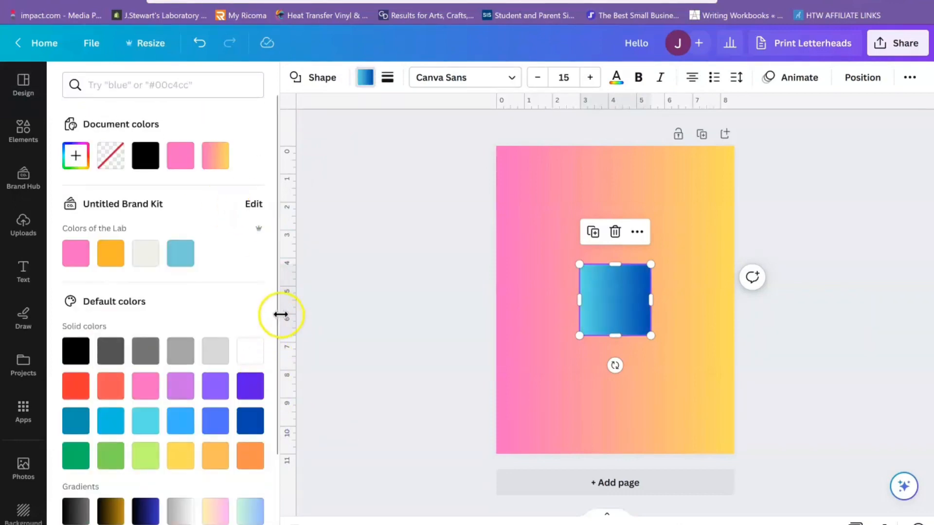
{"action": "left_click_drag", "start_coordinate": [276, 309], "coordinate": [287, 213]}
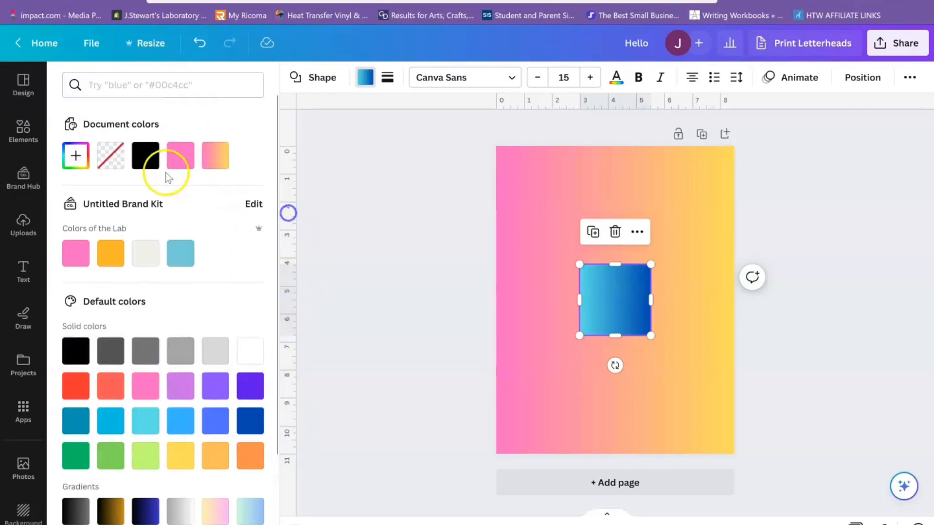
{"action": "left_click", "coordinate": [145, 157]}
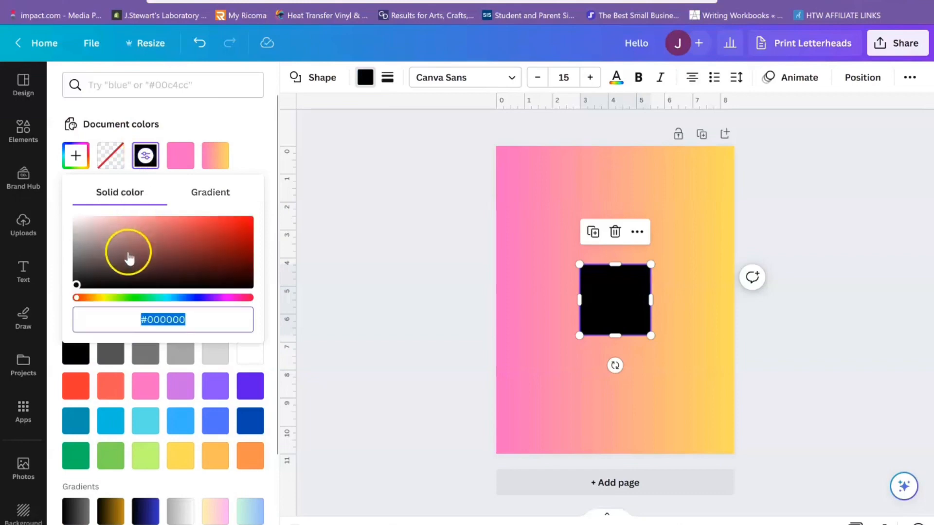
{"action": "left_click_drag", "start_coordinate": [129, 254], "coordinate": [201, 241]}
{"action": "left_click", "coordinate": [220, 195]}
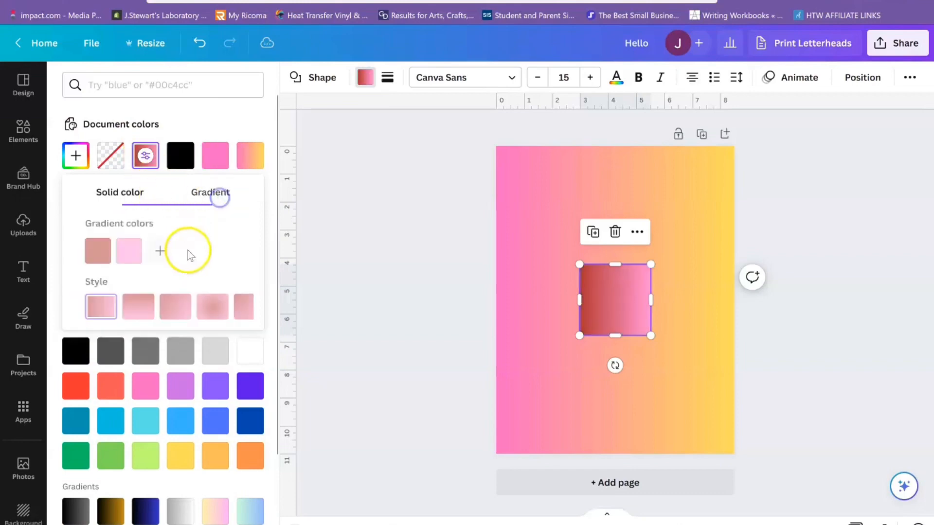
- Add a third colour, pale orange #FFD68F, to the square's red-to-pink gradient
{"action": "left_click", "coordinate": [148, 251]}
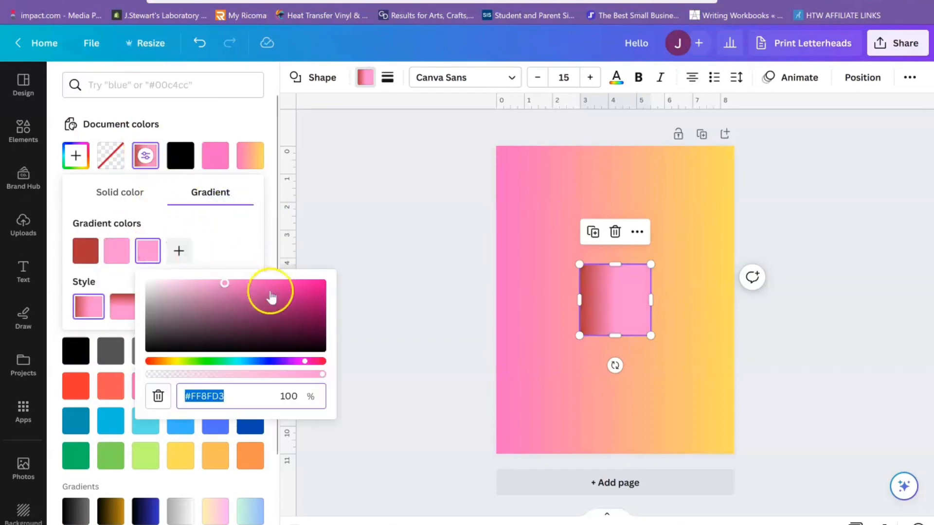
{"action": "left_click_drag", "start_coordinate": [156, 360], "coordinate": [168, 362]}
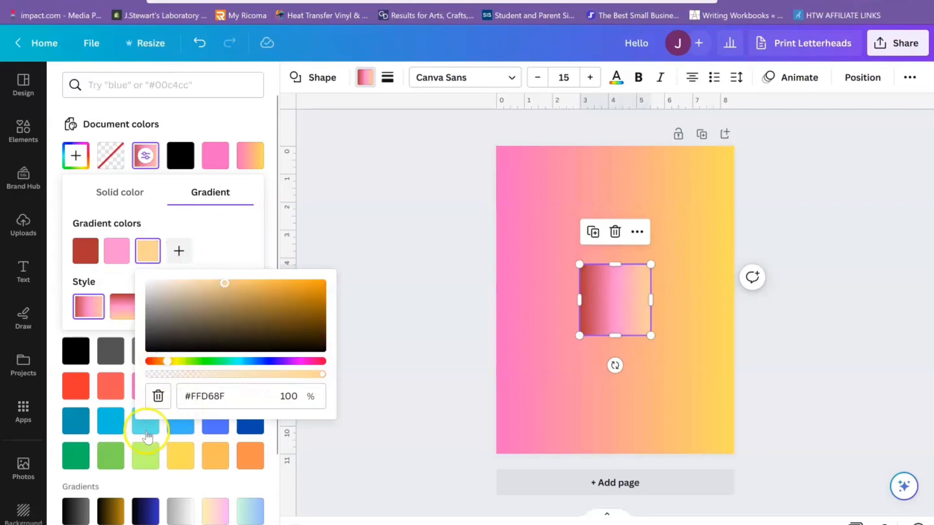
{"action": "left_click", "coordinate": [158, 396]}
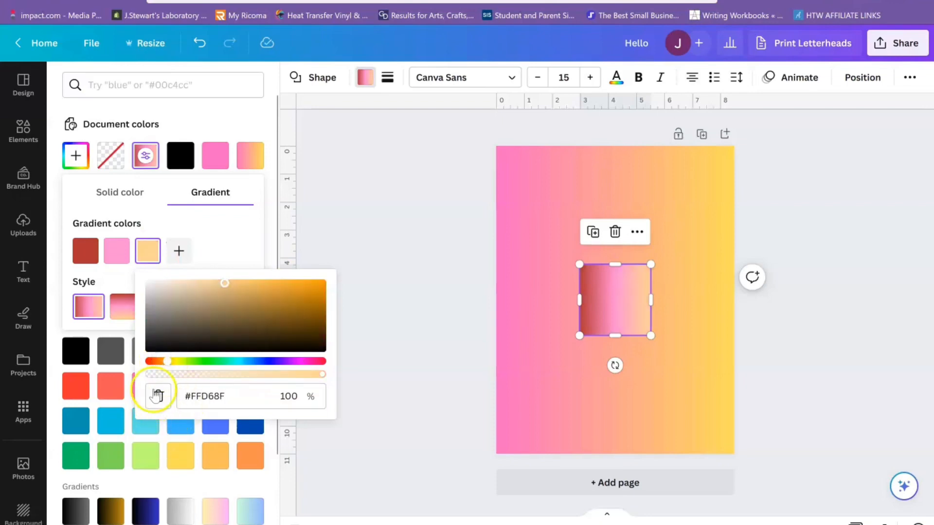
- Extend the square's gradient with a dark brown, a cream #F1EBE0 and one more cream colour
{"action": "left_click", "coordinate": [179, 251]}
{"action": "left_click", "coordinate": [179, 251]}
{"action": "left_click_drag", "start_coordinate": [262, 330], "coordinate": [329, 350]}
{"action": "left_click", "coordinate": [209, 251]}
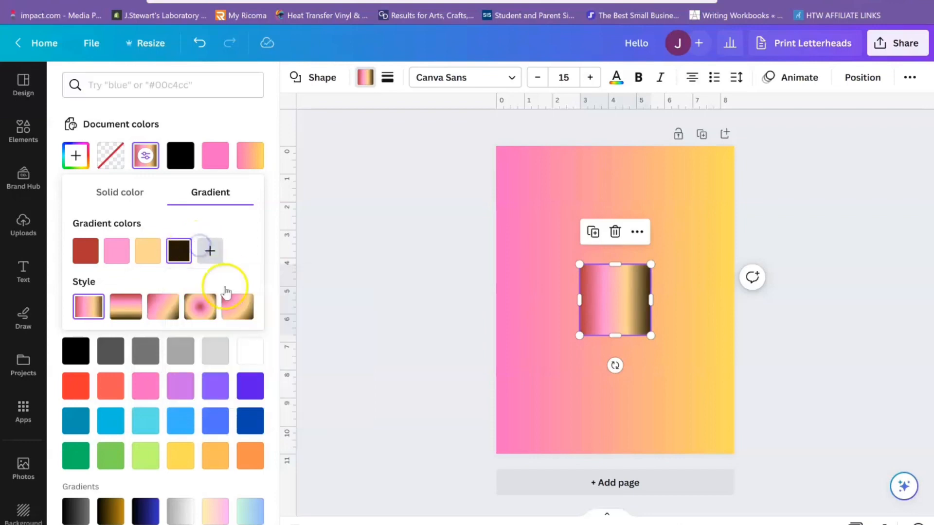
{"action": "left_click", "coordinate": [222, 286]}
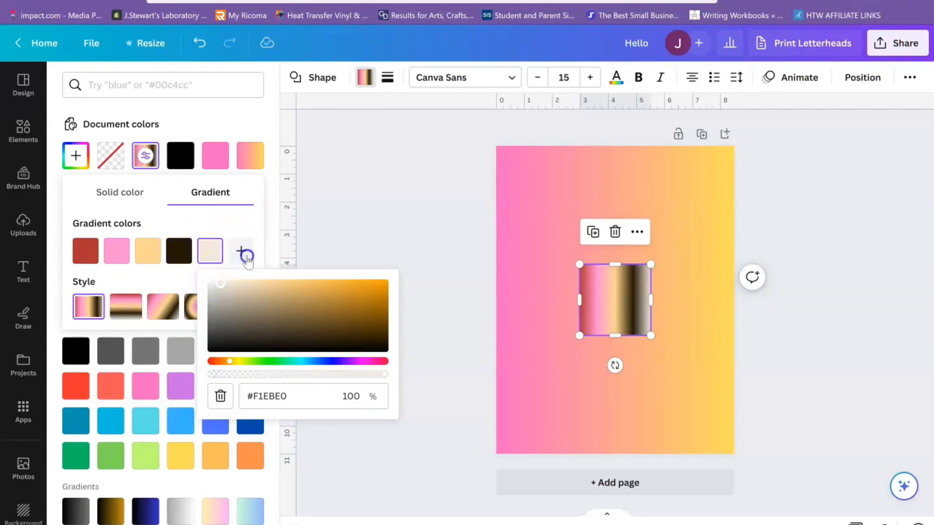
{"action": "left_click", "coordinate": [243, 253]}
{"action": "left_click", "coordinate": [252, 232]}
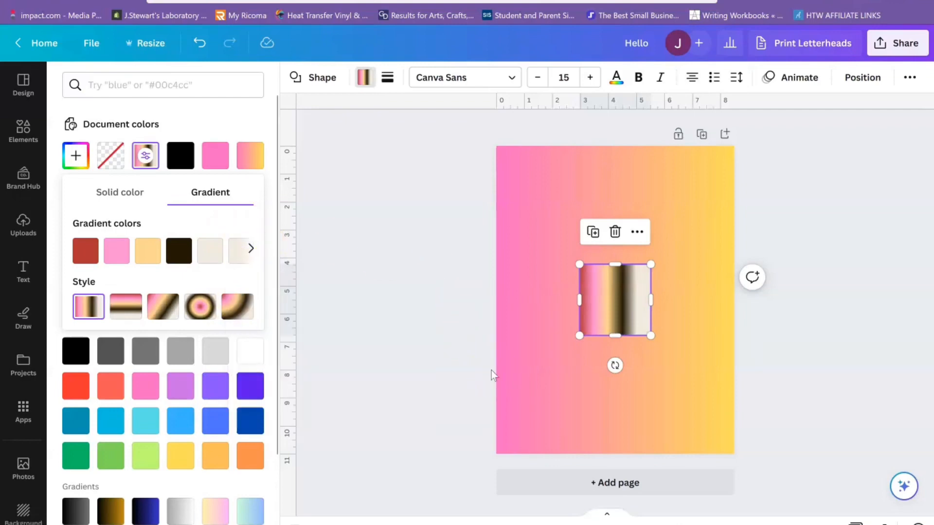
{"action": "left_click", "coordinate": [473, 358]}
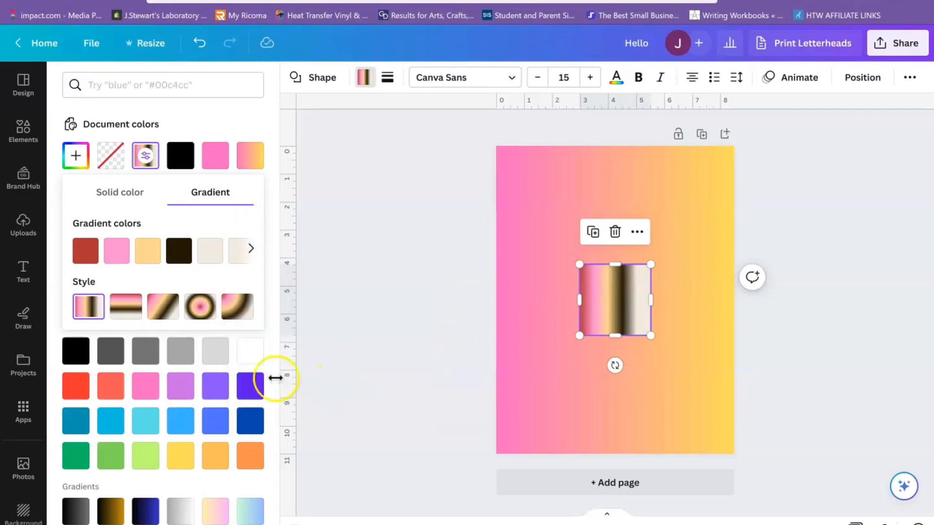
- Try the diagonal and centred radial gradient styles on the square and settle on the corner radial style
{"action": "left_click", "coordinate": [141, 295]}
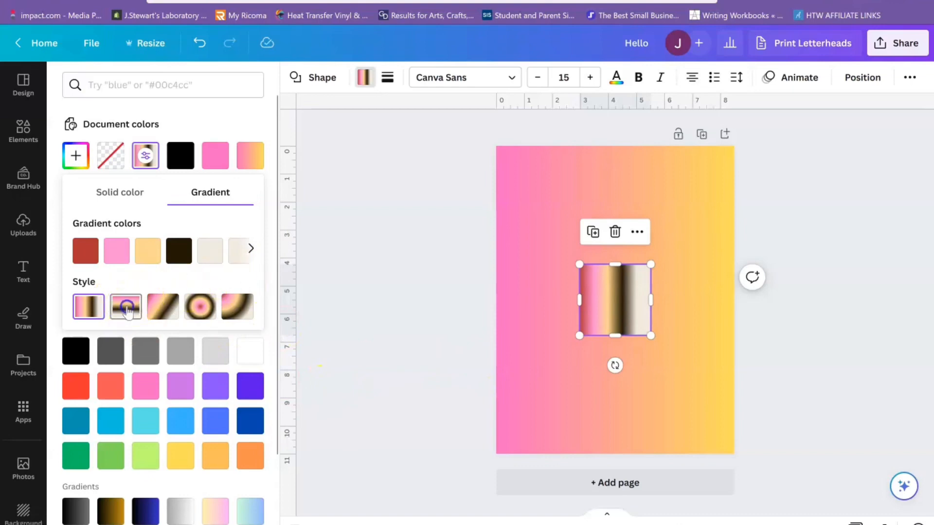
{"action": "left_click", "coordinate": [161, 304]}
{"action": "left_click", "coordinate": [195, 313]}
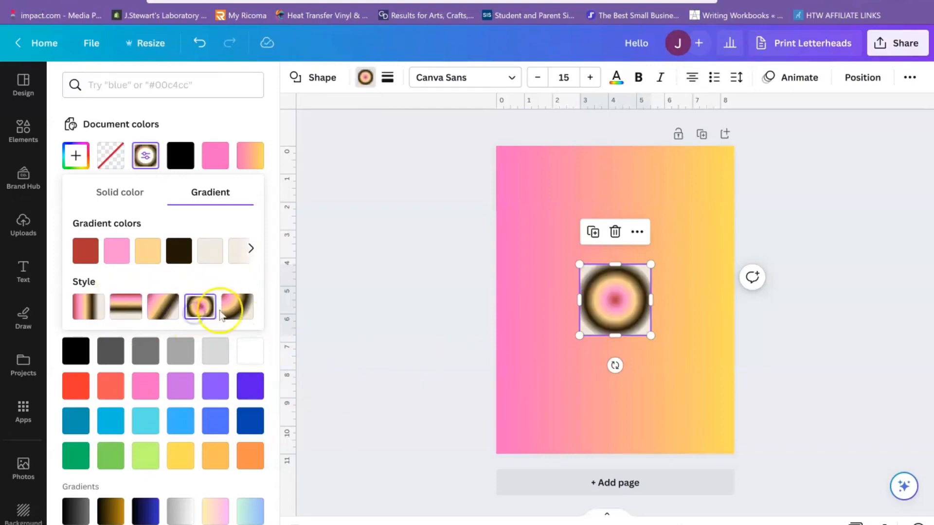
{"action": "left_click", "coordinate": [237, 306]}
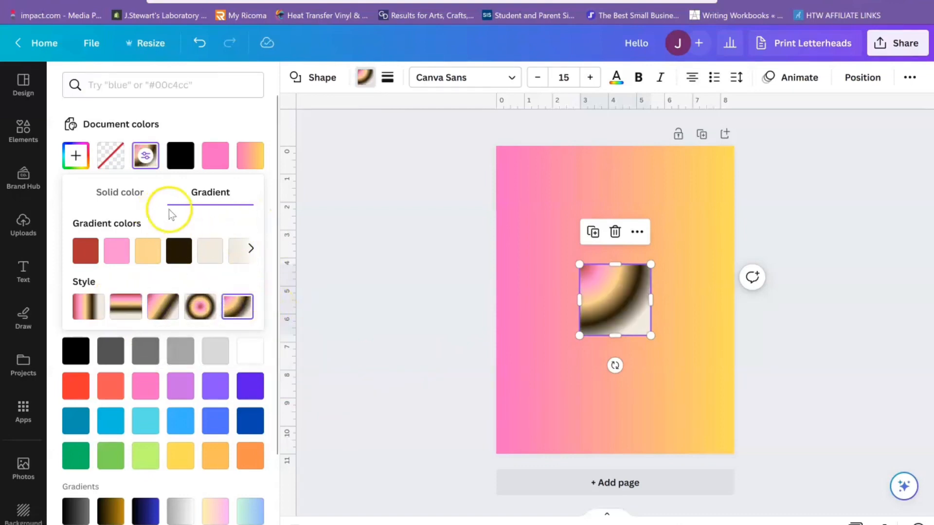
{"action": "left_click", "coordinate": [215, 116]}
- Add a second pink square to the page and move it to the page's upper-left area, away from the gradient square
{"action": "left_click", "coordinate": [678, 179]}
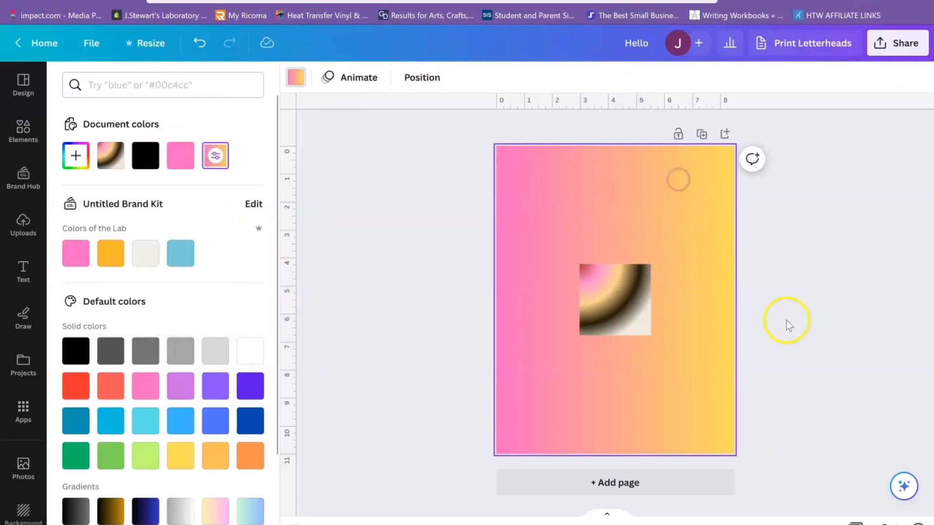
{"action": "key", "text": "r"}
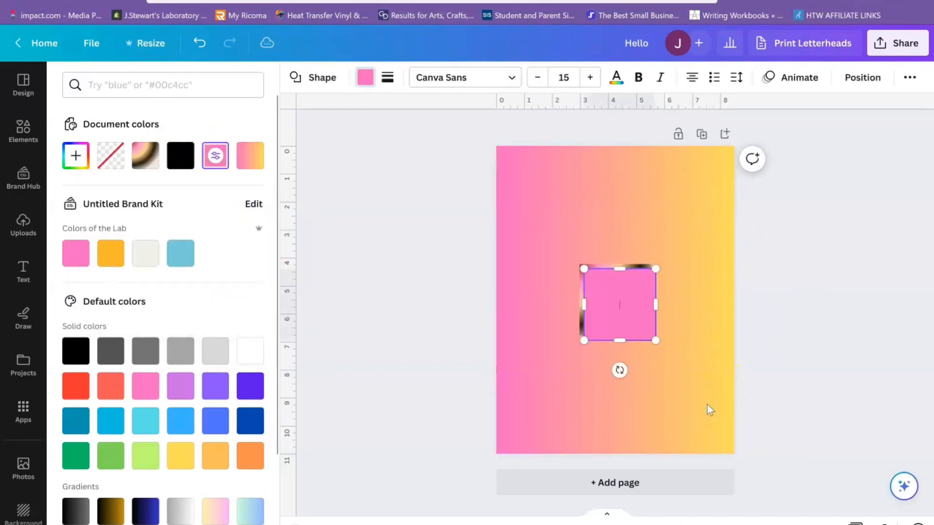
{"action": "left_click_drag", "start_coordinate": [627, 313], "coordinate": [546, 171]}
{"action": "left_click", "coordinate": [203, 146]}
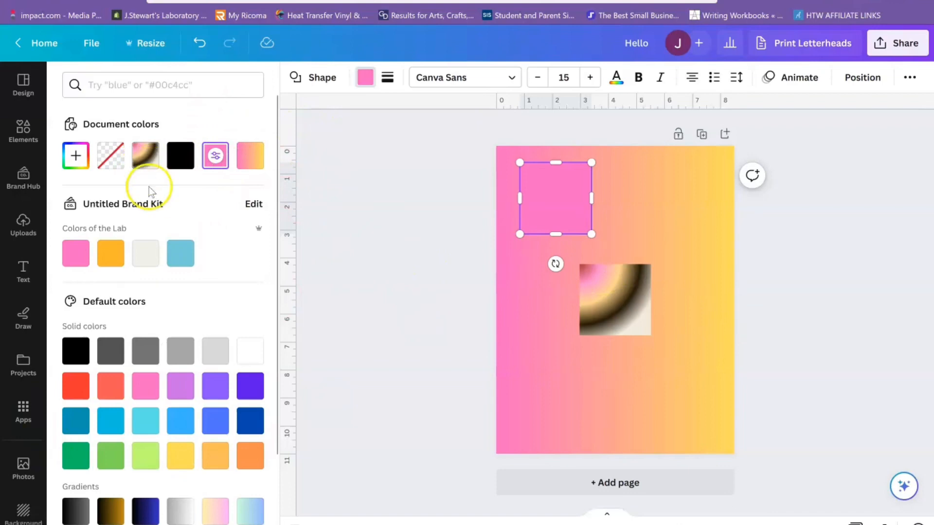
{"action": "left_click", "coordinate": [626, 297]}
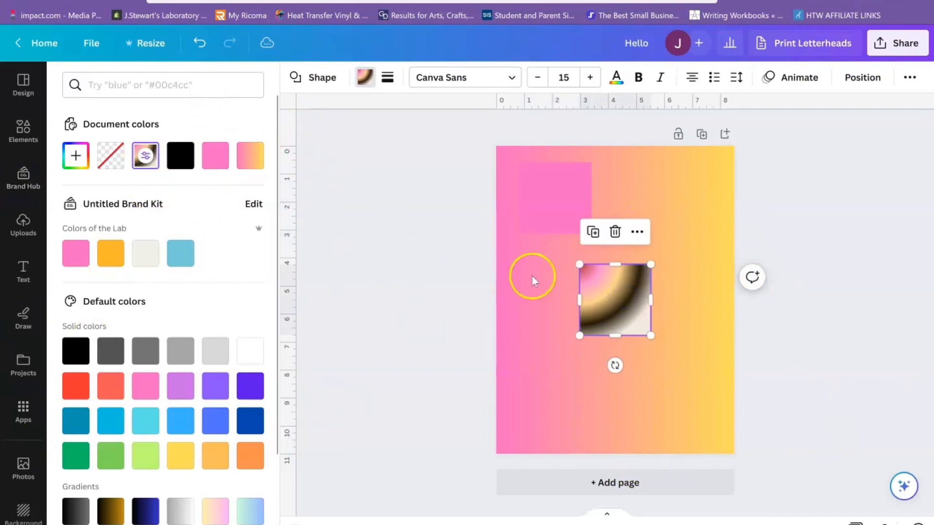
- Add the recently used circular frame with the landscape placeholder to the page, overlapping the gradient square's lower part
{"action": "left_click", "coordinate": [24, 133]}
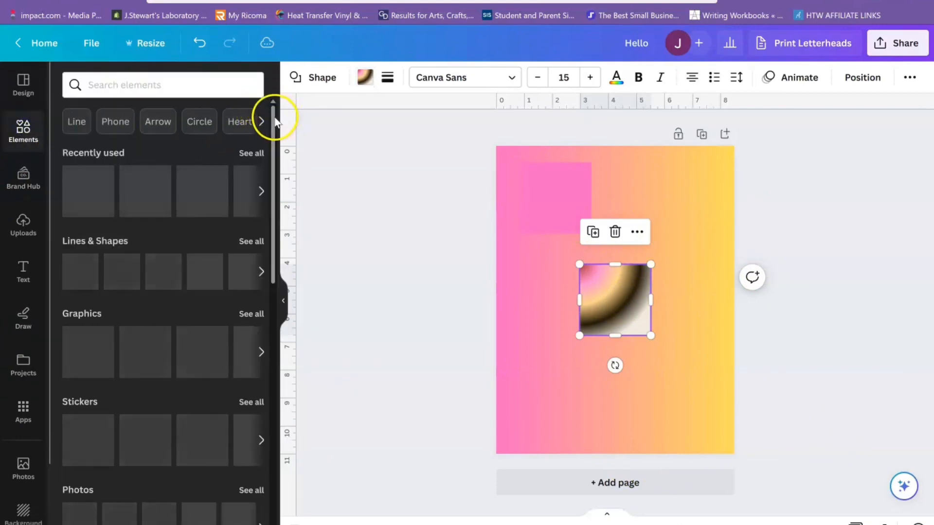
{"action": "mouse_move", "coordinate": [274, 116]}
{"action": "left_mouse_down"}
{"action": "mouse_move", "coordinate": [273, 152]}
{"action": "mouse_move", "coordinate": [274, 134]}
{"action": "left_mouse_up"}
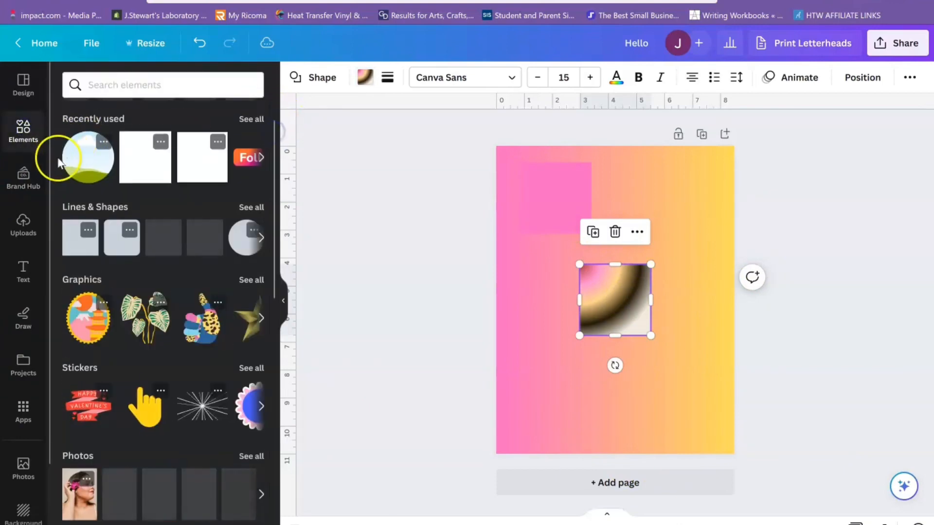
{"action": "left_click", "coordinate": [80, 157]}
{"action": "left_click_drag", "start_coordinate": [81, 161], "coordinate": [587, 368]}
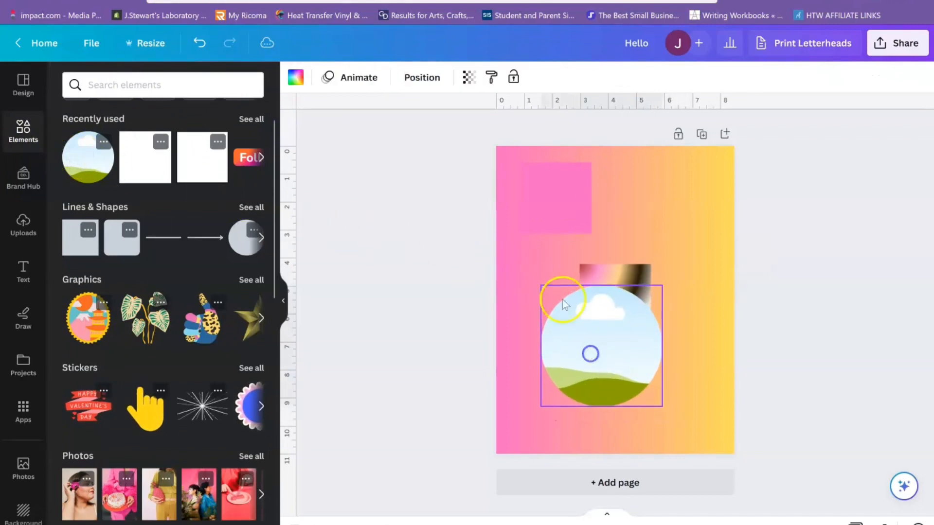
- Fill the circular frame with the document's black and convert that fill to a gradient
{"action": "left_click", "coordinate": [295, 77]}
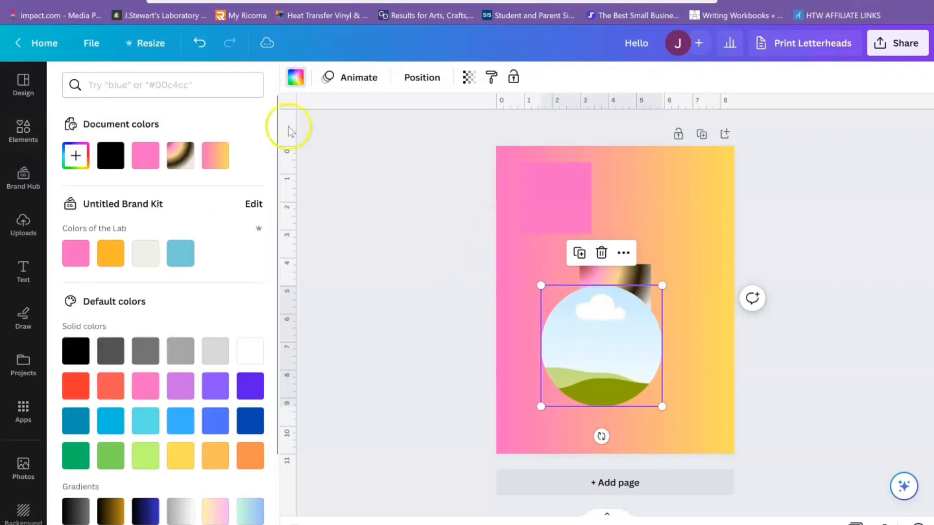
{"action": "left_click", "coordinate": [110, 157]}
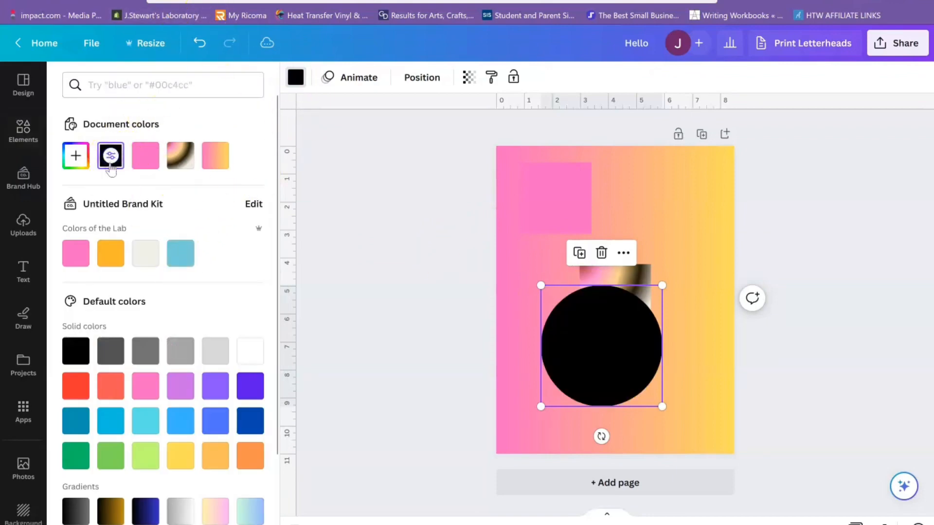
{"action": "left_click", "coordinate": [111, 156]}
{"action": "left_click", "coordinate": [206, 194]}
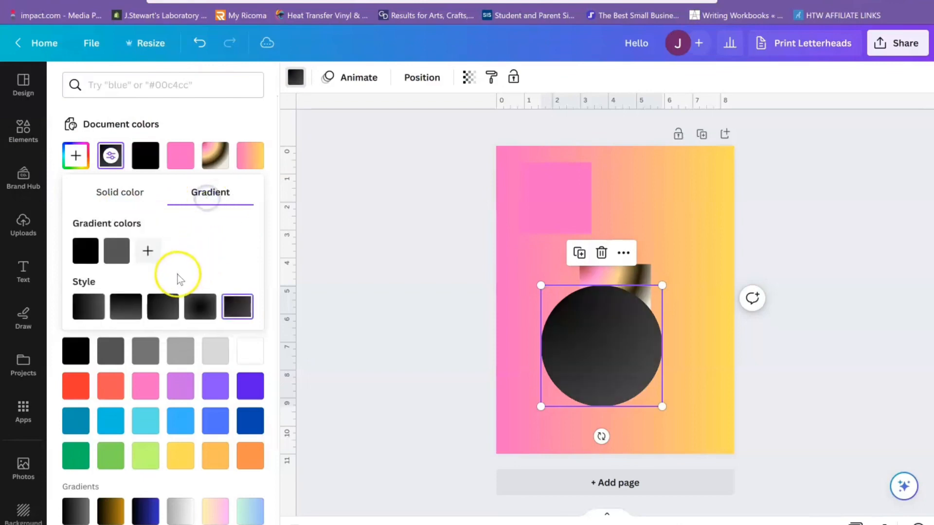
- Set the second colour of the circular frame's gradient to red #D31313 and use the top-to-bottom linear style
{"action": "left_click", "coordinate": [117, 251]}
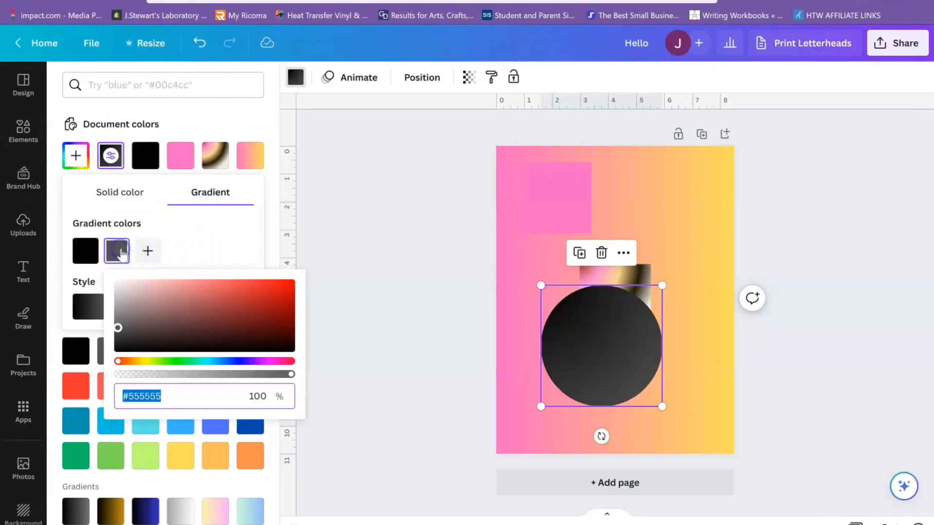
{"action": "left_click", "coordinate": [278, 292]}
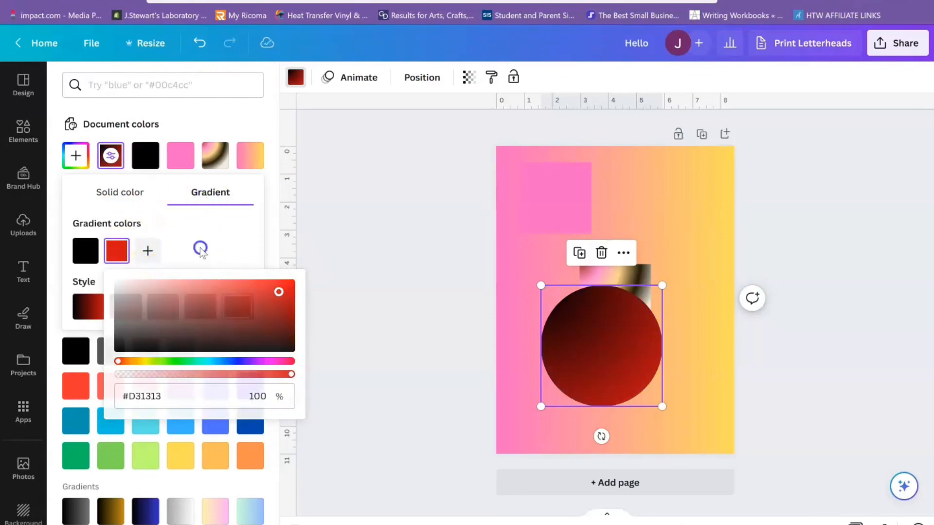
{"action": "left_click", "coordinate": [200, 248]}
{"action": "left_click", "coordinate": [130, 307]}
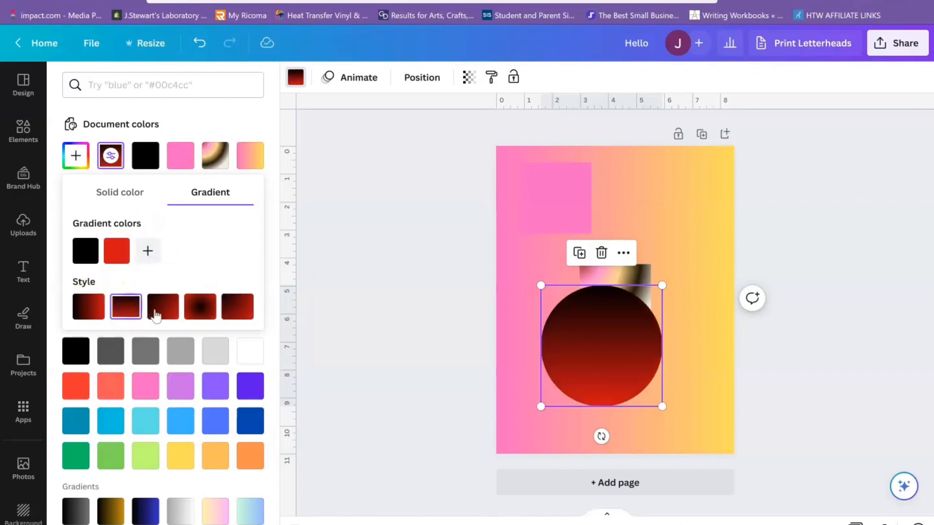
- Try the centred radial style on the circular frame's gradient, and switch it to the style radiating from the upper-left corner
{"action": "left_click", "coordinate": [200, 306]}
{"action": "left_click", "coordinate": [239, 316]}
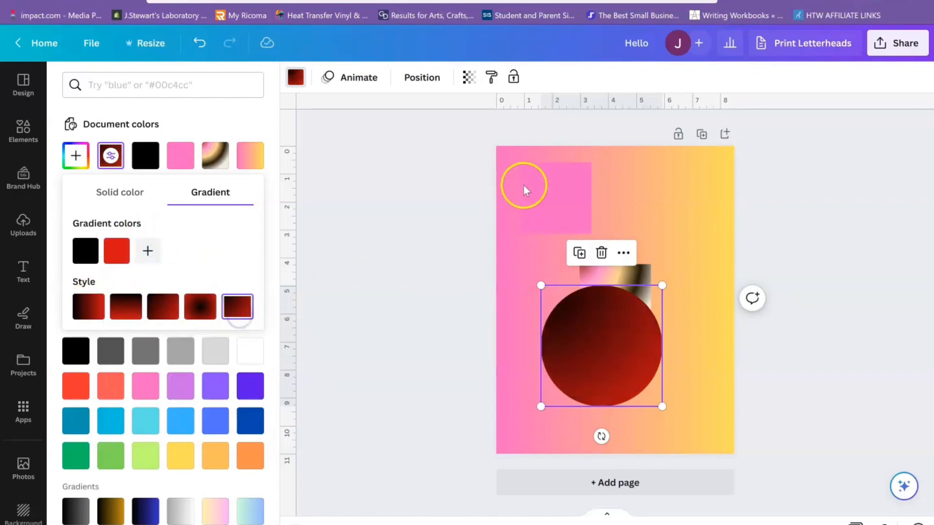
- Move the gradient square up clear of the circle and try other shapes on it, including pentagon and four-point star, ending with the flat-topped hexagon
{"action": "left_click", "coordinate": [618, 225]}
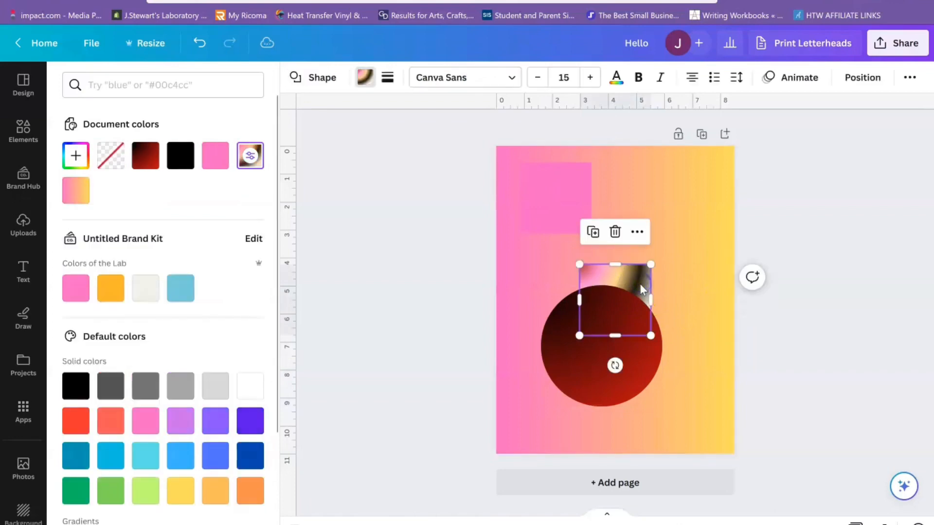
{"action": "left_click_drag", "start_coordinate": [640, 284], "coordinate": [676, 226]}
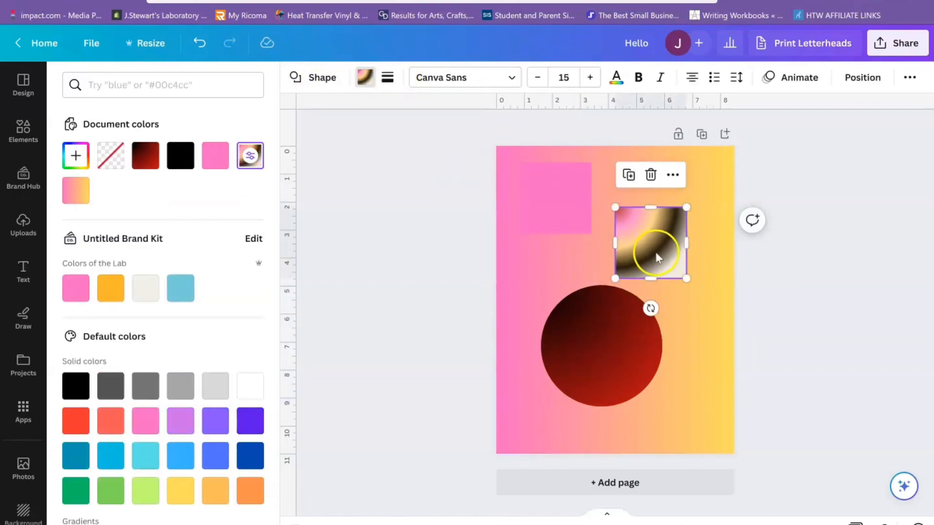
{"action": "left_click", "coordinate": [324, 78]}
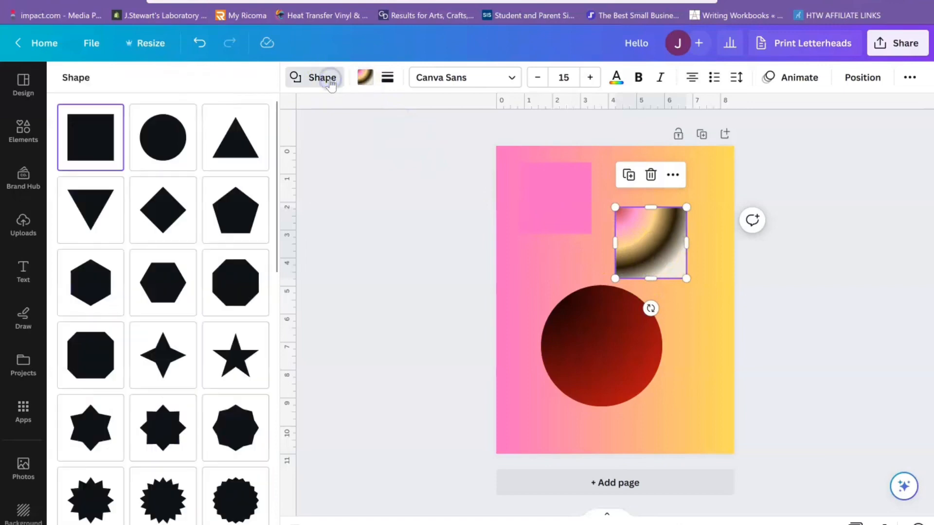
{"action": "left_click", "coordinate": [167, 131]}
{"action": "left_click", "coordinate": [208, 141]}
{"action": "left_click", "coordinate": [212, 221]}
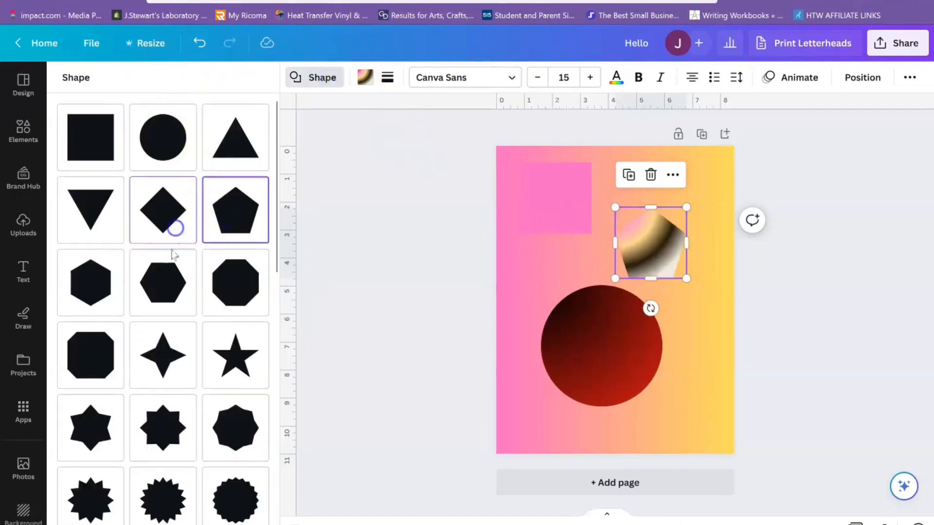
{"action": "left_click", "coordinate": [169, 294]}
{"action": "left_click", "coordinate": [236, 364]}
{"action": "left_click", "coordinate": [249, 444]}
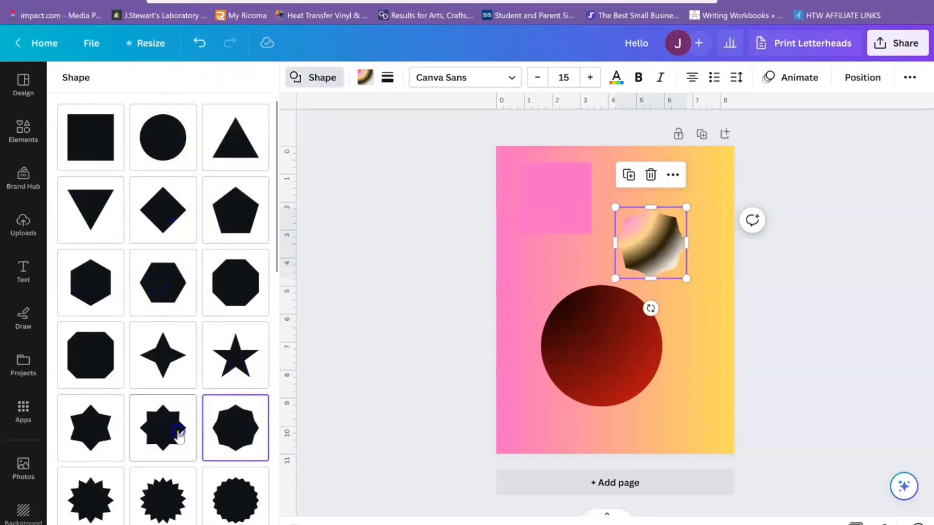
{"action": "left_click", "coordinate": [179, 434]}
{"action": "left_click", "coordinate": [104, 433]}
{"action": "left_click", "coordinate": [88, 366]}
{"action": "left_click", "coordinate": [158, 359]}
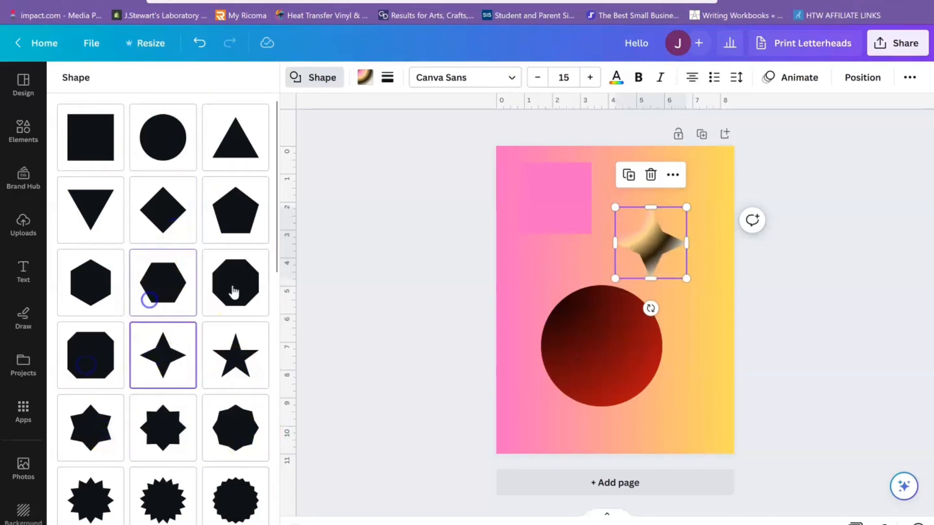
{"action": "left_click", "coordinate": [150, 300]}
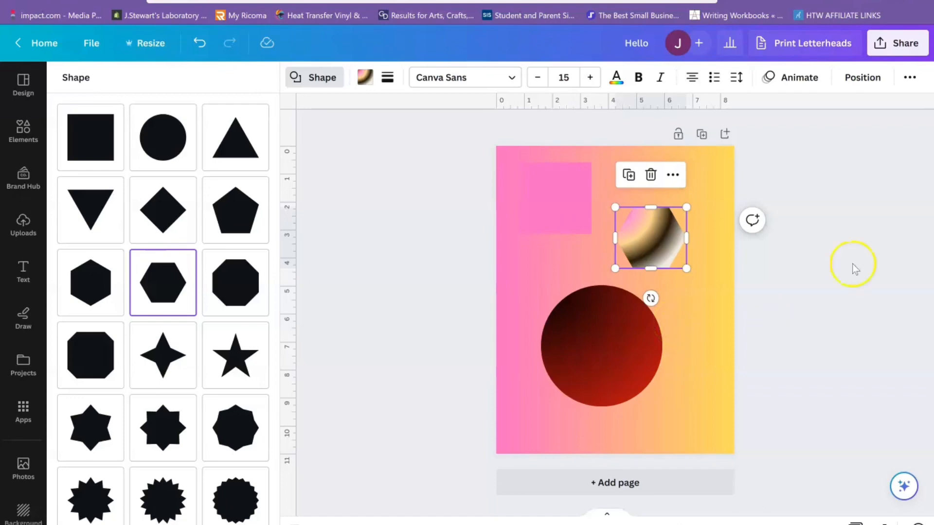
- Delete the gradient hexagon, the circular frame and the pink square from the page
{"action": "left_click", "coordinate": [652, 175]}
{"action": "left_click", "coordinate": [601, 331]}
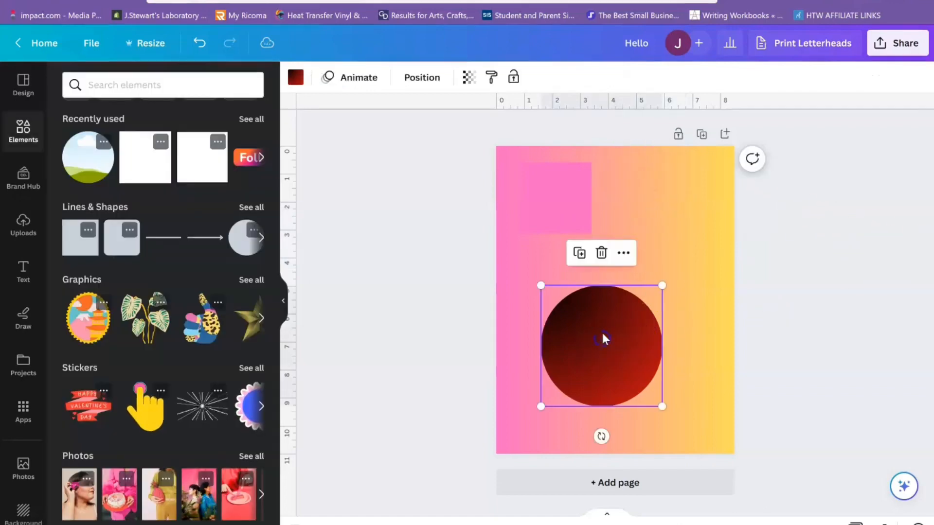
{"action": "left_click", "coordinate": [601, 252]}
{"action": "left_click", "coordinate": [561, 206]}
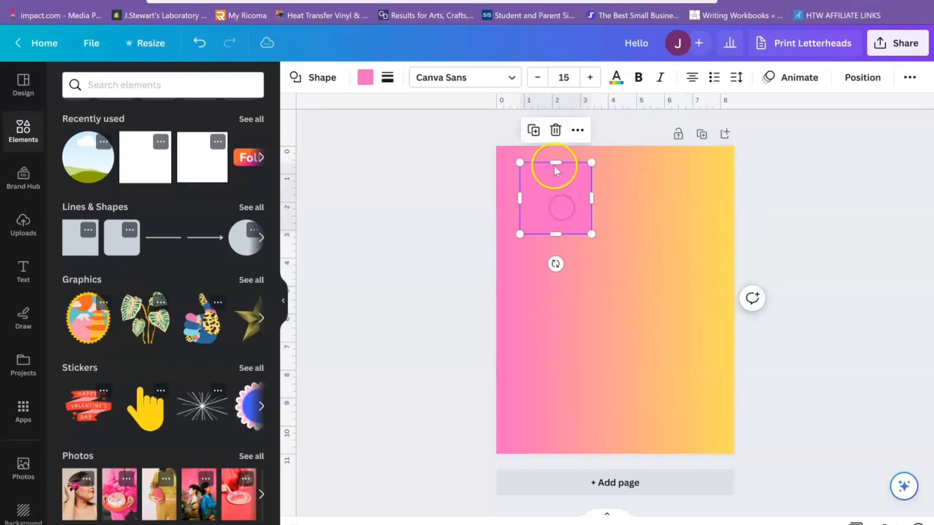
{"action": "left_click", "coordinate": [554, 131]}
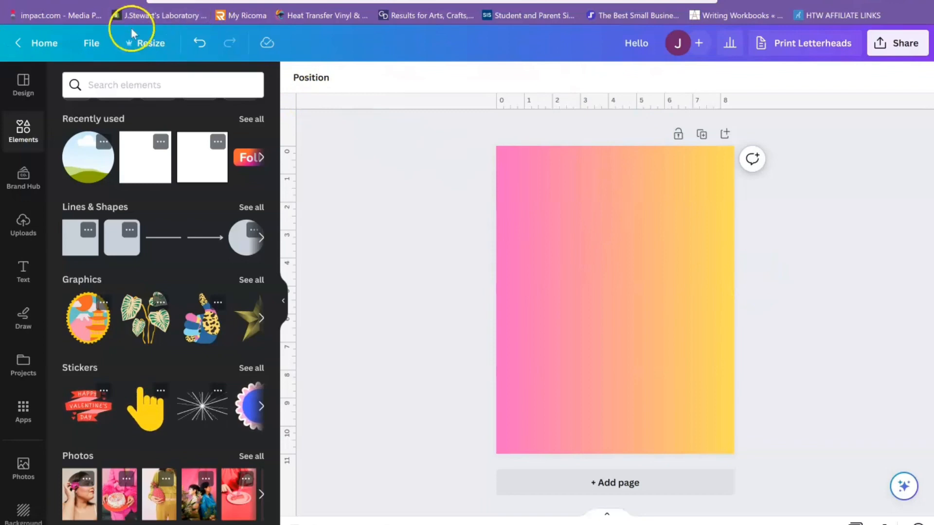
- Turn the rulers and guides off and back on for the design
{"action": "left_click", "coordinate": [86, 42]}
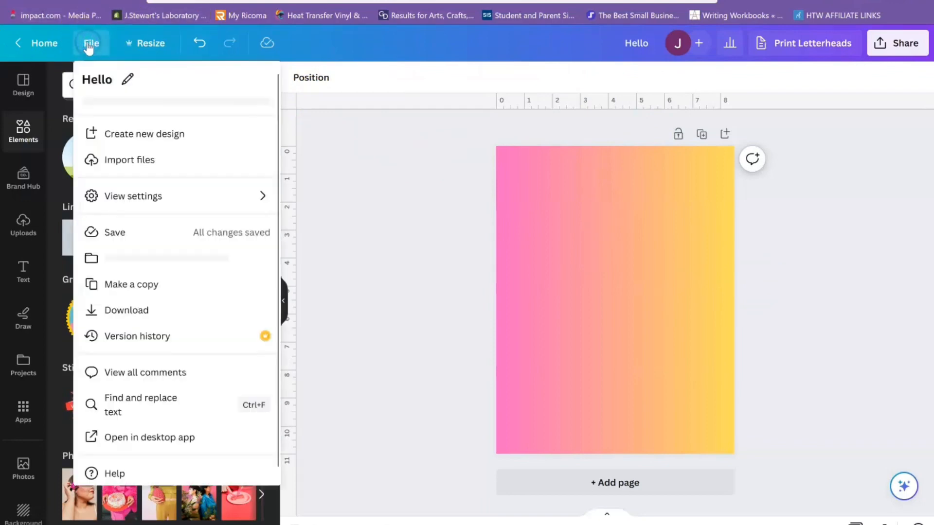
{"action": "mouse_move", "coordinate": [155, 203]}
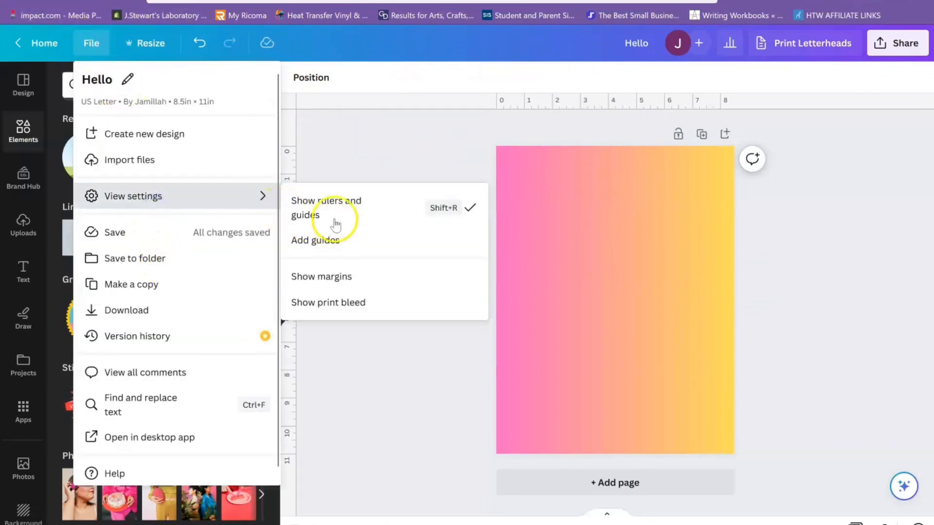
{"action": "left_click", "coordinate": [330, 203]}
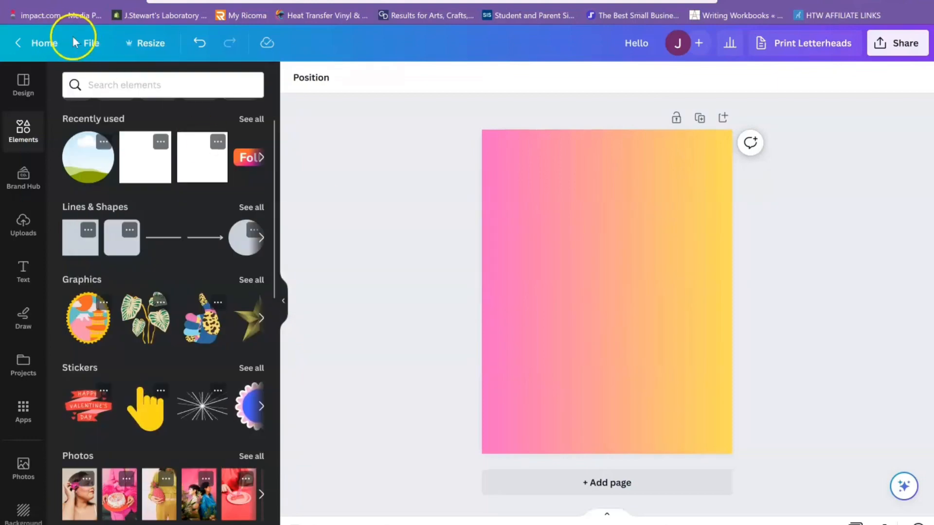
{"action": "left_click", "coordinate": [91, 43]}
{"action": "left_click", "coordinate": [153, 194]}
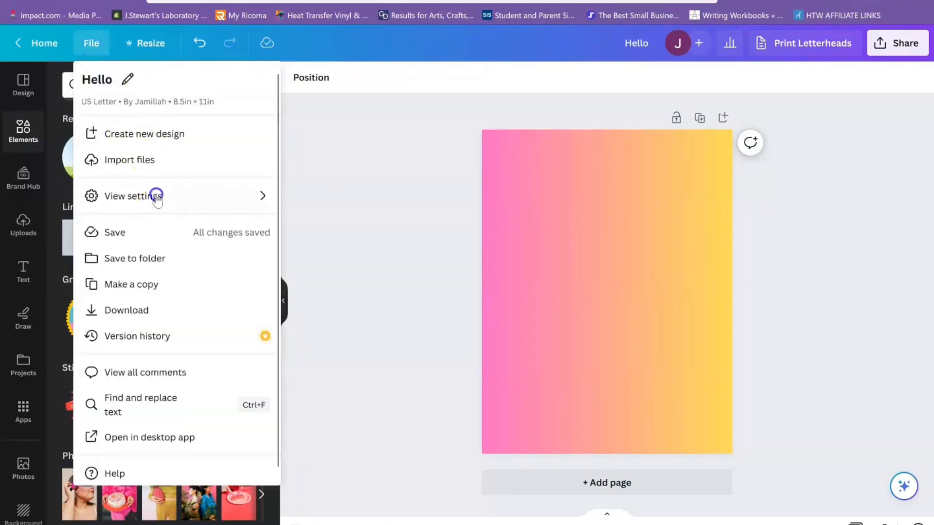
{"action": "left_click", "coordinate": [321, 208]}
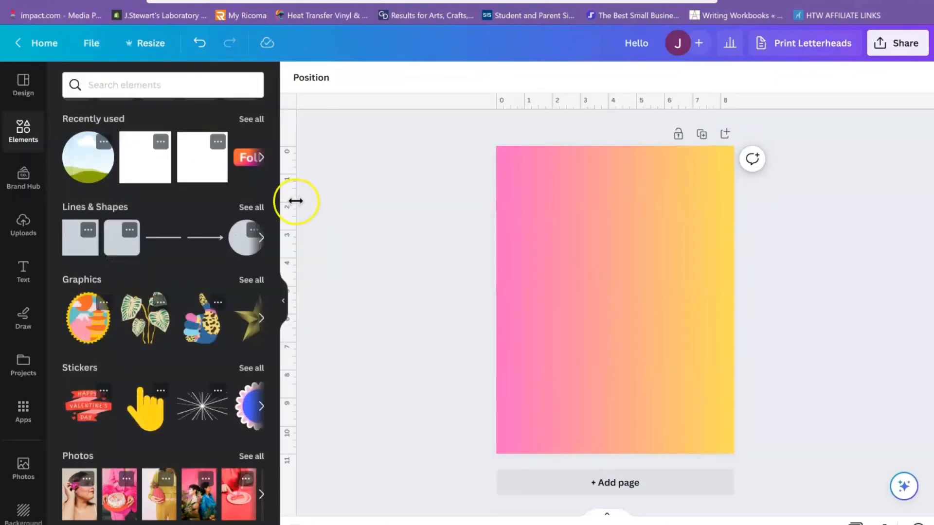
- Pull a vertical guide to the page's centre and a horizontal guide slightly above its middle, and remove both from the page
{"action": "left_click_drag", "start_coordinate": [455, 201], "coordinate": [615, 240]}
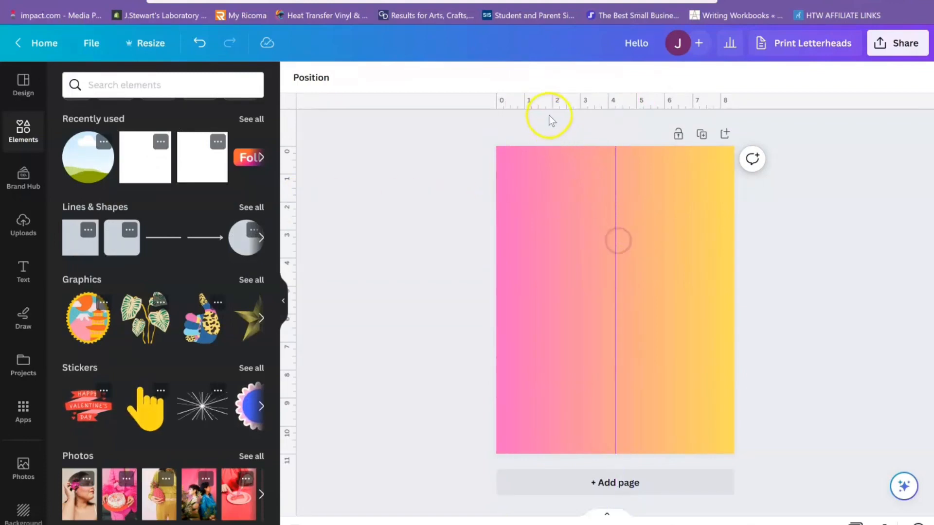
{"action": "left_click_drag", "start_coordinate": [565, 144], "coordinate": [586, 279]}
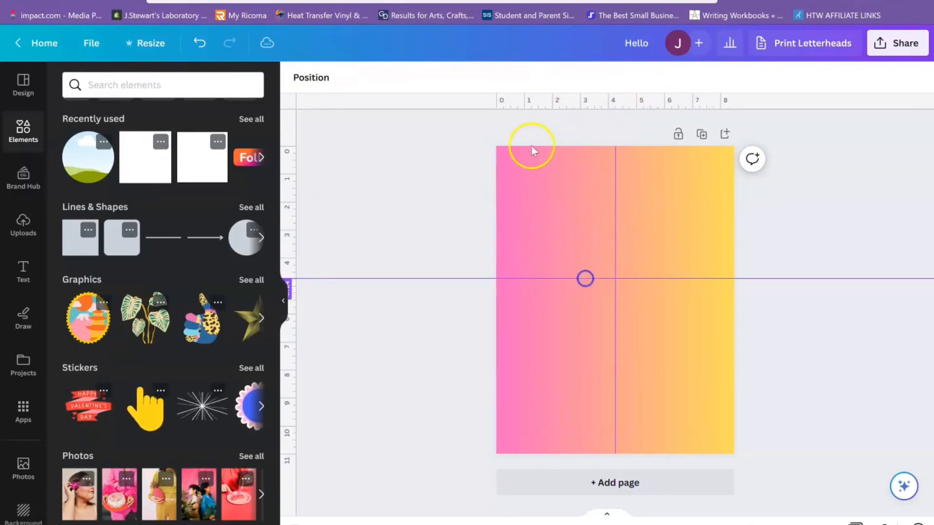
{"action": "left_click_drag", "start_coordinate": [512, 101], "coordinate": [519, 57]}
{"action": "left_click_drag", "start_coordinate": [569, 277], "coordinate": [537, 96]}
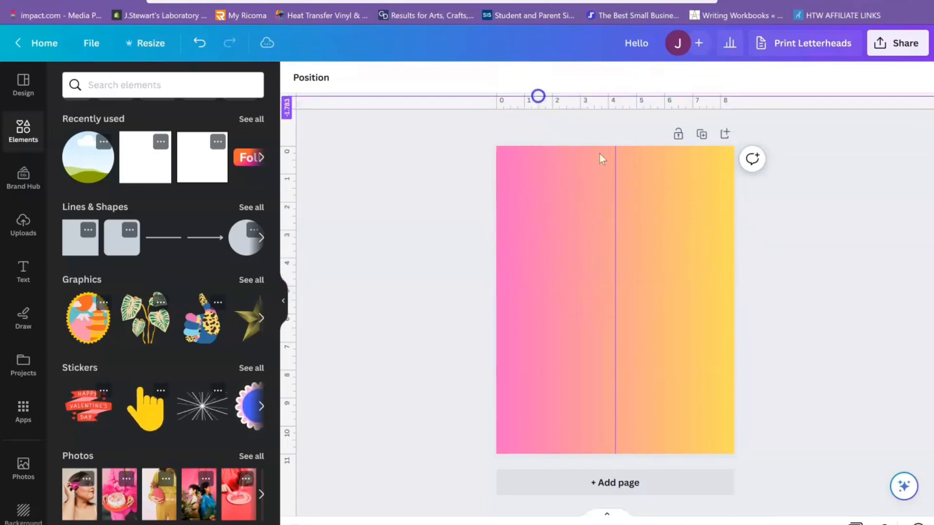
{"action": "left_click_drag", "start_coordinate": [616, 222], "coordinate": [242, 282]}
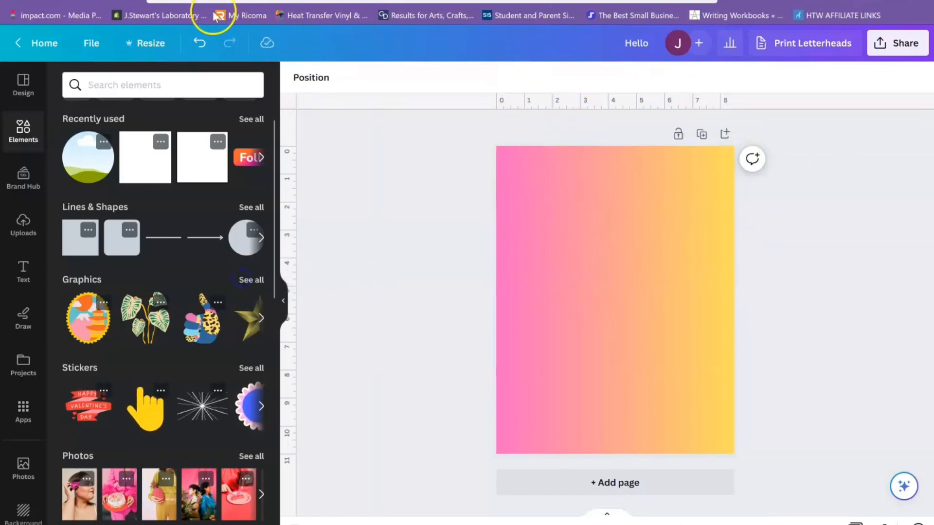
- Add custom guides with 2 columns and 2 rows to the page, and clear all guides again
{"action": "left_click", "coordinate": [92, 42]}
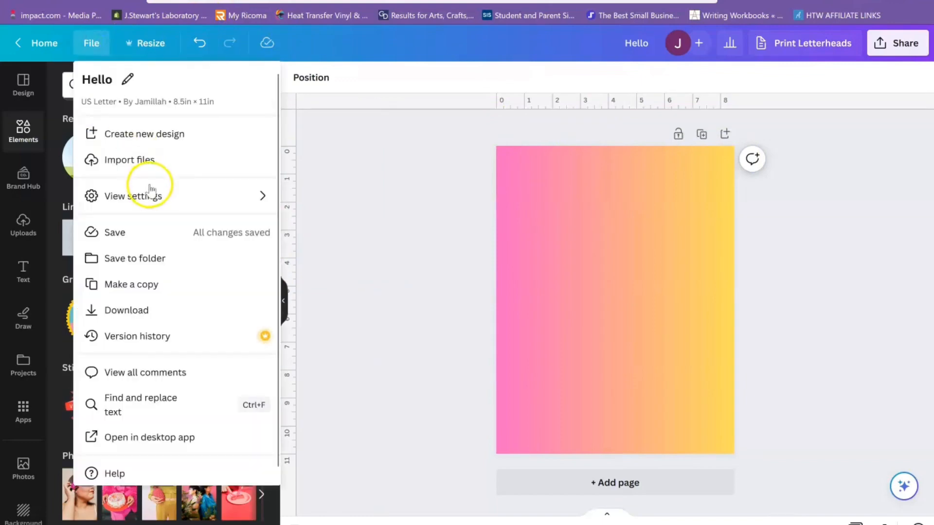
{"action": "mouse_move", "coordinate": [166, 203]}
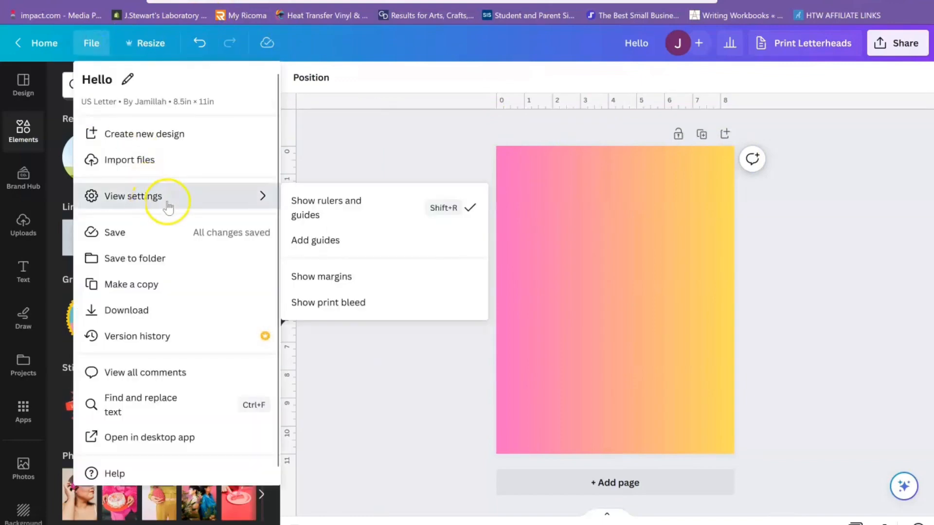
{"action": "left_click", "coordinate": [392, 248]}
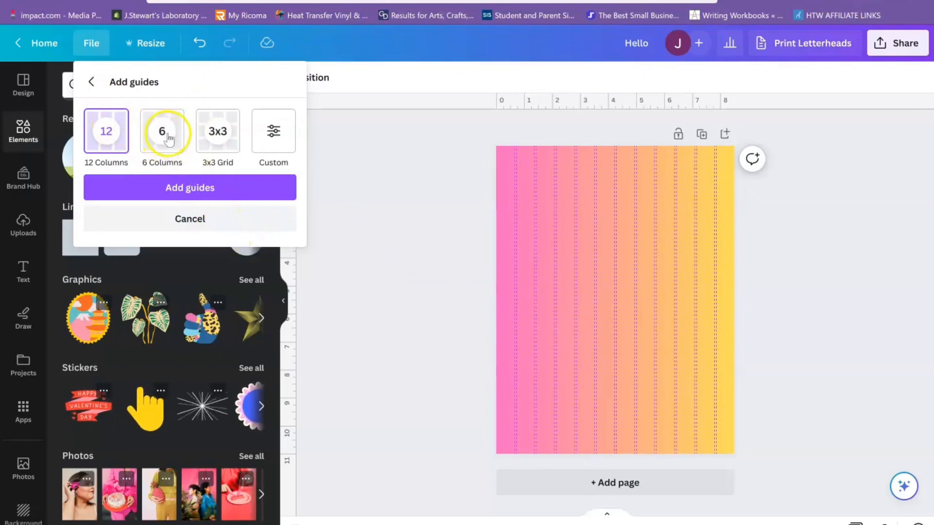
{"action": "left_click", "coordinate": [227, 134]}
{"action": "left_click", "coordinate": [265, 144]}
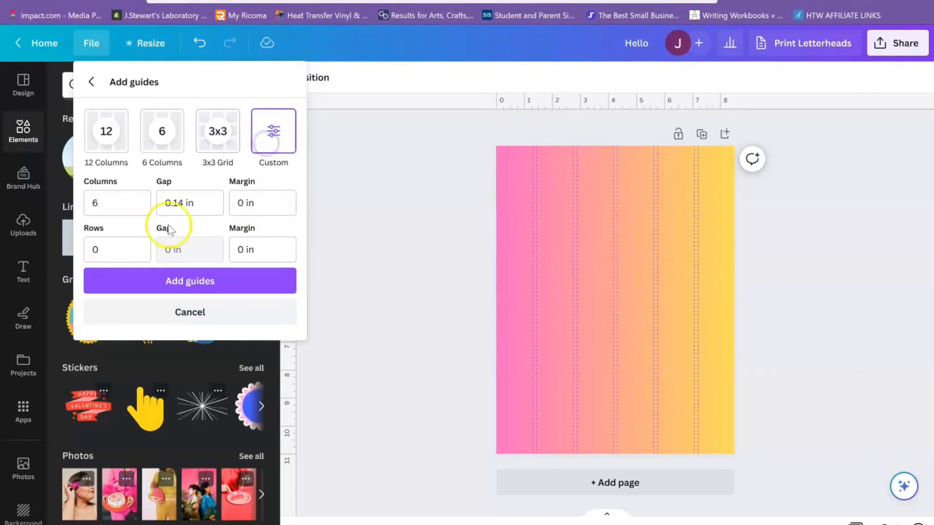
{"action": "double_click", "coordinate": [110, 200]}
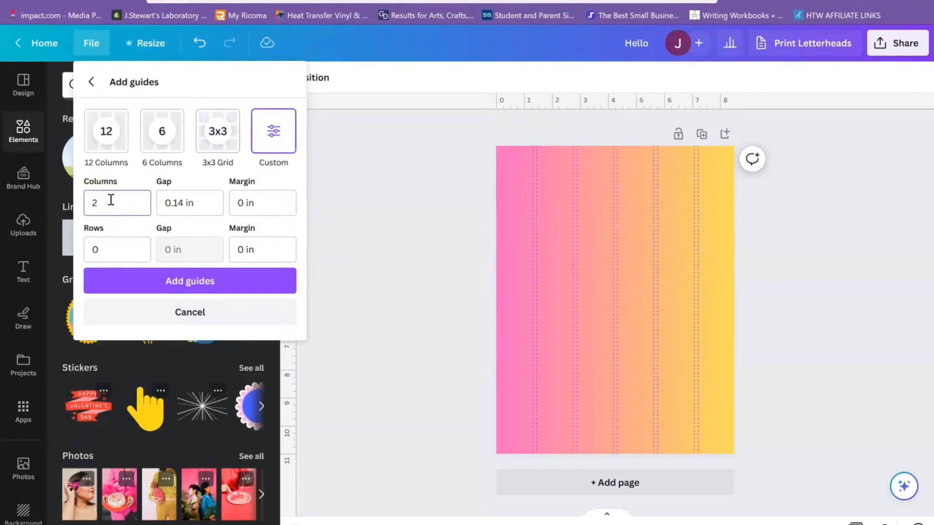
{"action": "key", "text": "Tab"}
{"action": "key", "text": "Tab"}
{"action": "key", "text": "Tab"}
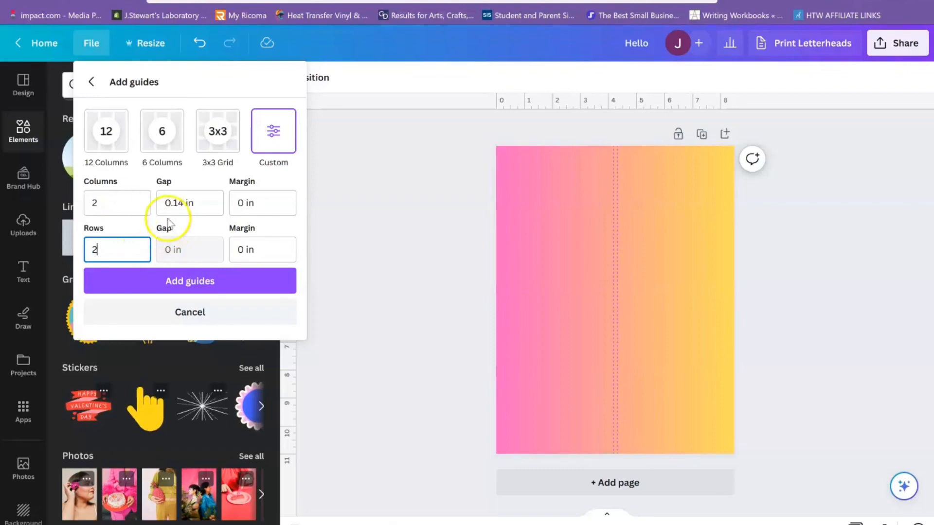
{"action": "left_click", "coordinate": [176, 287]}
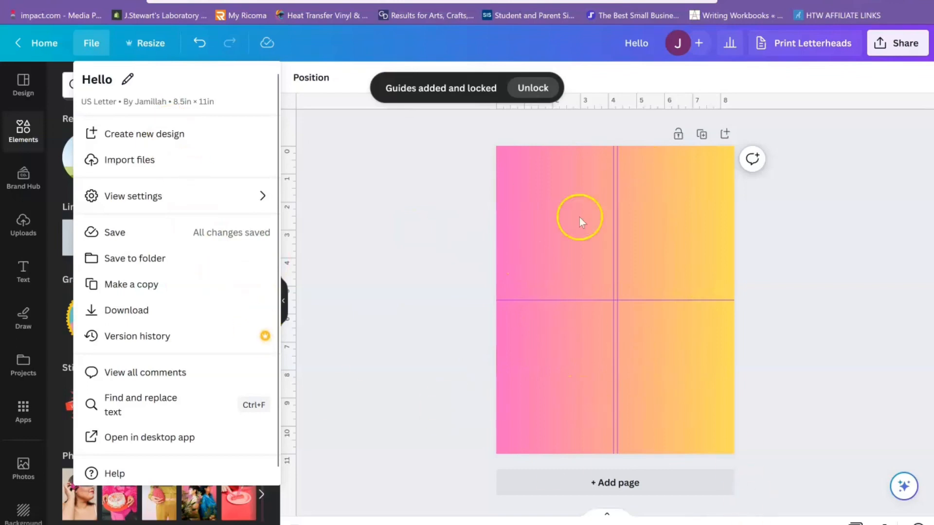
{"action": "mouse_move", "coordinate": [135, 196]}
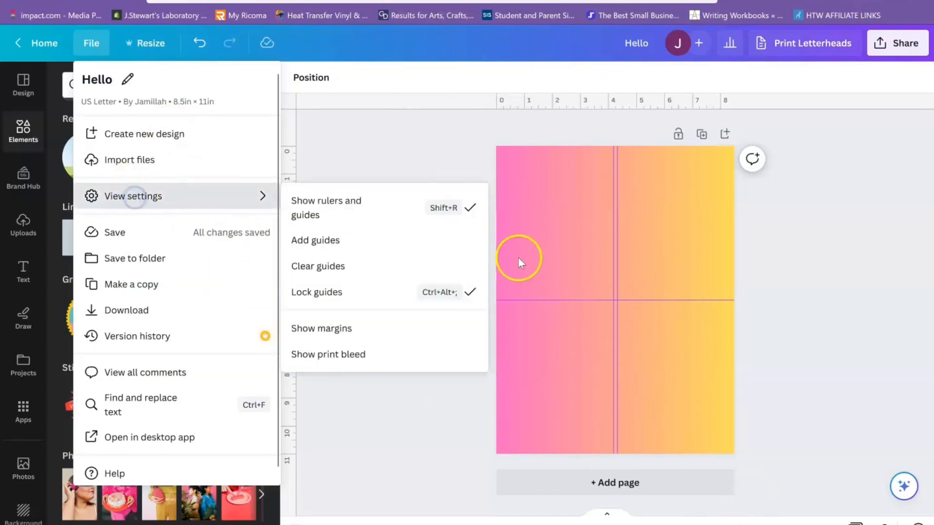
{"action": "left_click", "coordinate": [355, 267]}
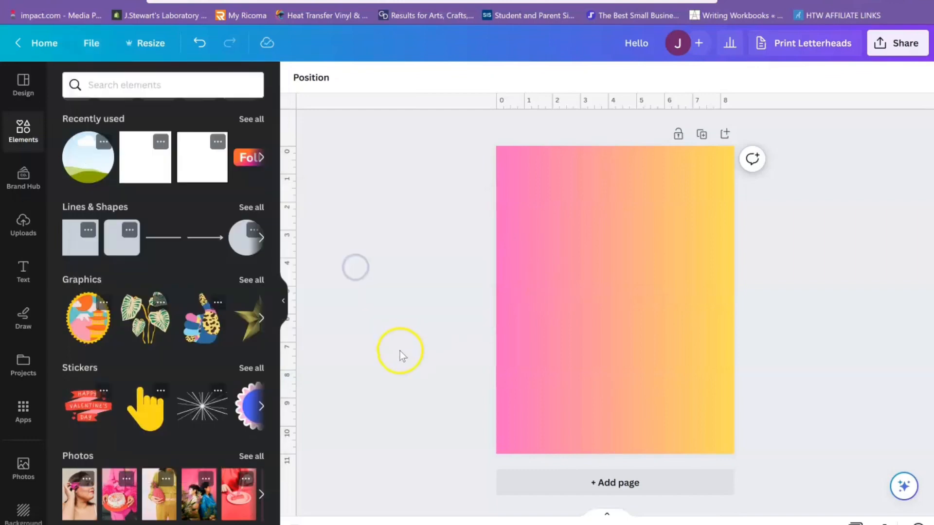
- Preview the 3x3 Grid guide layout on the page and dismiss the guide options without adding it
{"action": "left_click", "coordinate": [85, 42]}
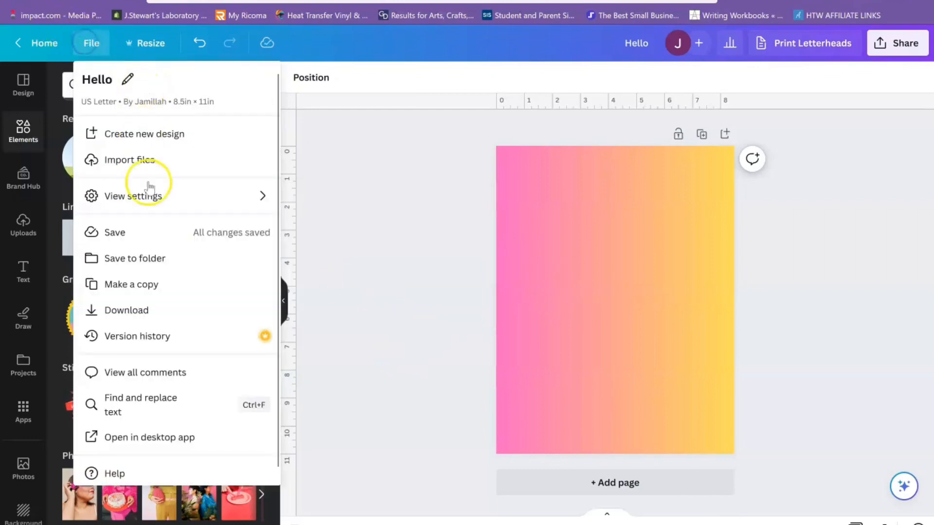
{"action": "left_click", "coordinate": [156, 202]}
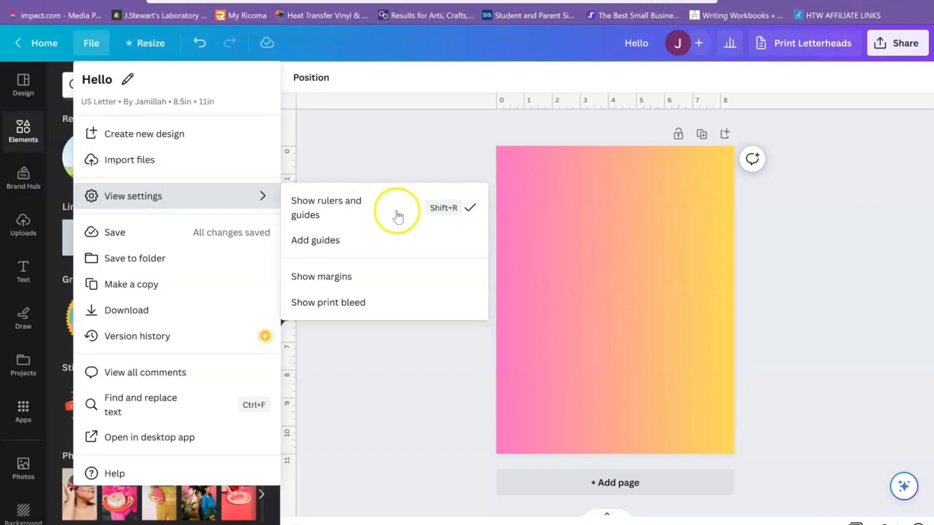
{"action": "left_click", "coordinate": [379, 240]}
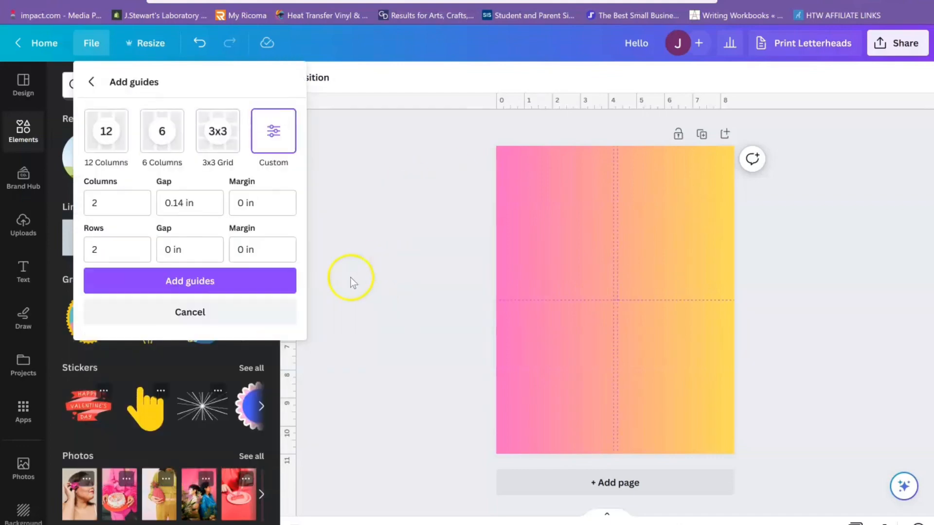
{"action": "left_click", "coordinate": [226, 139]}
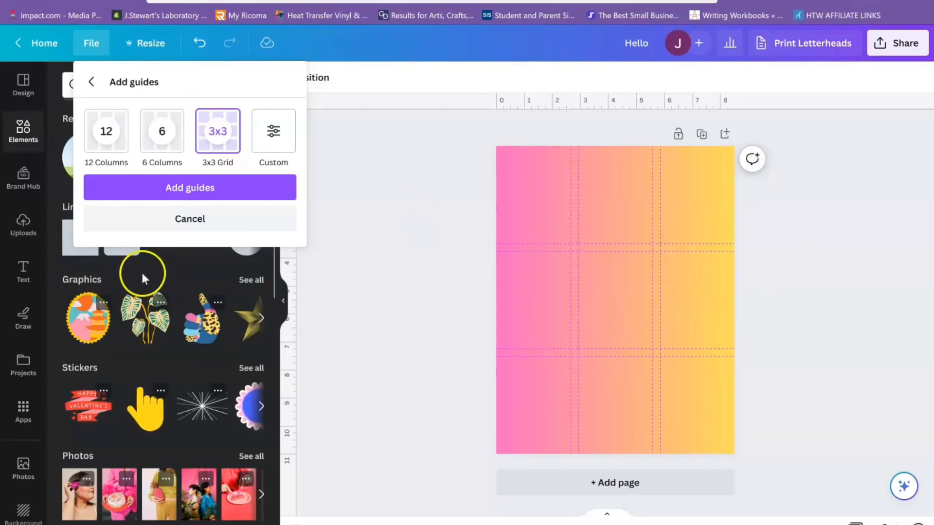
{"action": "left_click", "coordinate": [171, 264]}
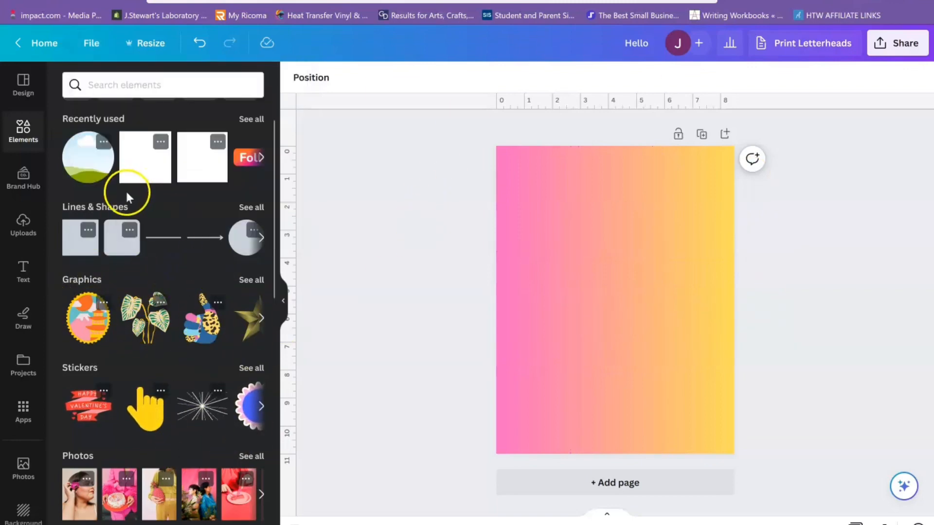
- Add the uploaded purple and blue galaxy image to the page and replace the page background with it
{"action": "left_click", "coordinate": [36, 234]}
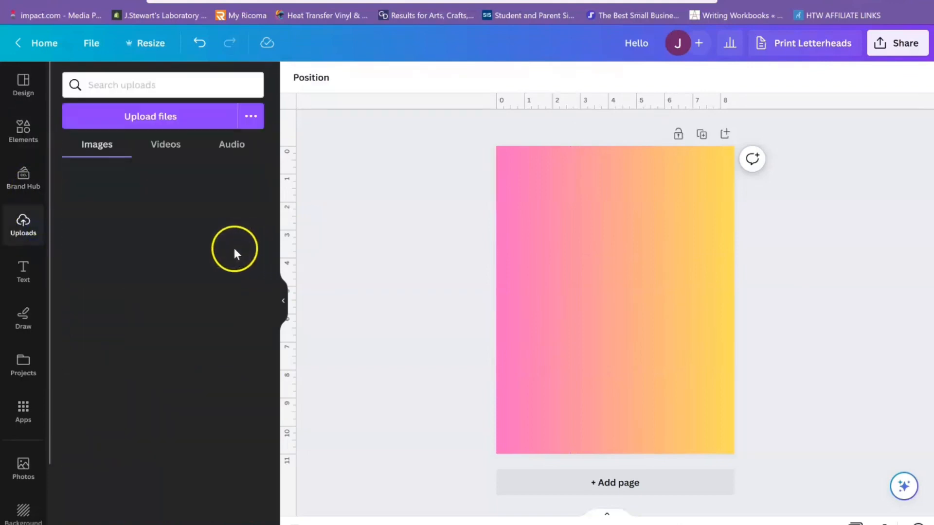
{"action": "left_click_drag", "start_coordinate": [274, 319], "coordinate": [267, 160]}
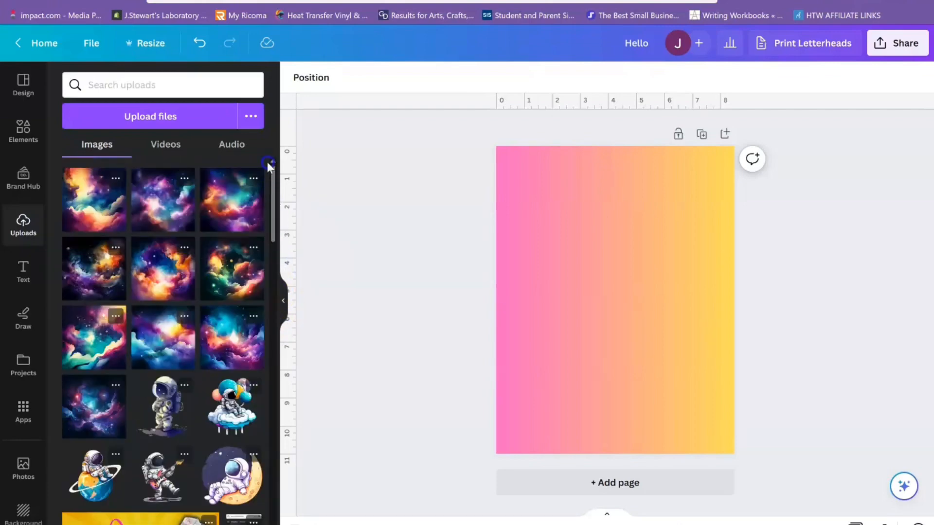
{"action": "left_click", "coordinate": [165, 215]}
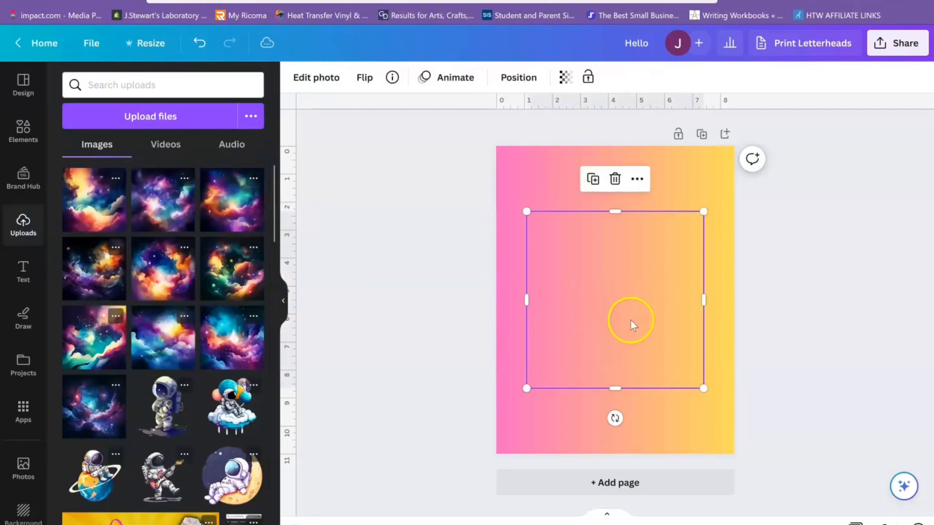
{"action": "left_click_drag", "start_coordinate": [629, 319], "coordinate": [621, 276]}
{"action": "right_click", "coordinate": [622, 277]}
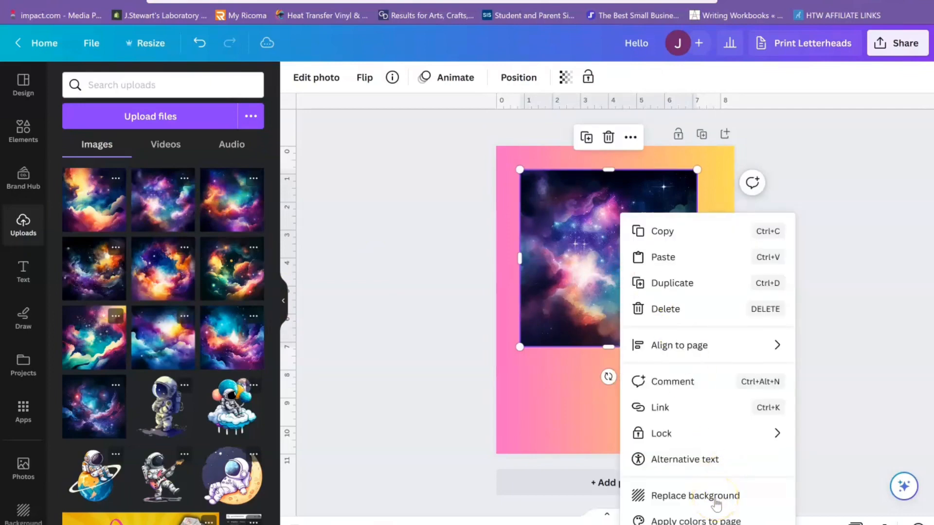
{"action": "left_click", "coordinate": [768, 495]}
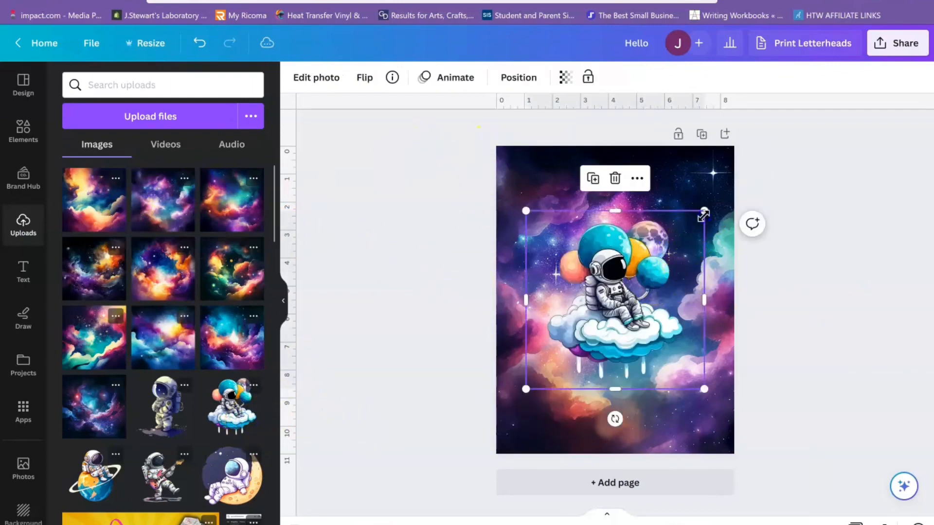
- Add the uploaded astronaut sitting on a cloud with planet balloons, shrink it, and place it near the page's centre
{"action": "left_click_drag", "start_coordinate": [704, 214], "coordinate": [654, 261]}
{"action": "left_click_drag", "start_coordinate": [605, 321], "coordinate": [638, 297]}
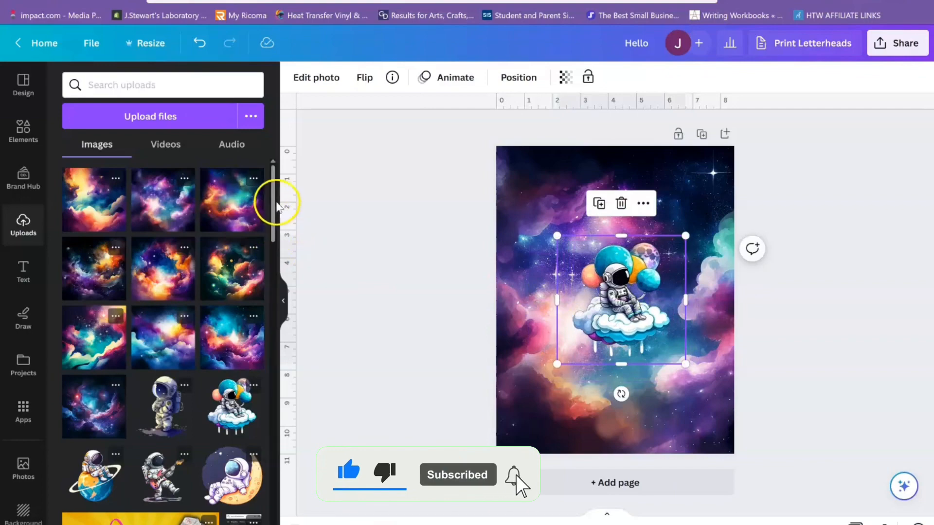
- Add the uploaded astronaut lying on a crescent moon and shrink it to about 2.8 by 2.8 in
{"action": "scroll", "coordinate": [277, 200], "scroll_direction": "down", "scroll_amount": 7}
{"action": "scroll", "coordinate": [292, 244], "scroll_direction": "up", "scroll_amount": 4}
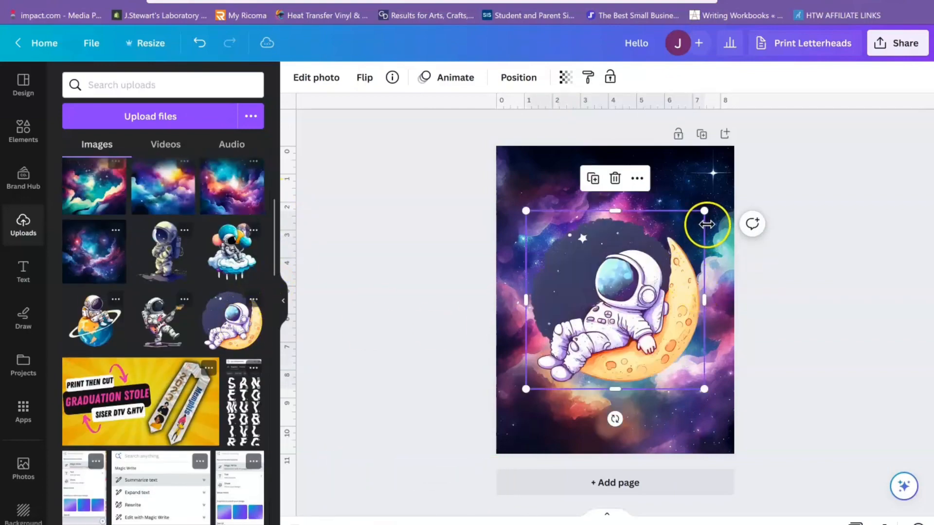
{"action": "left_click_drag", "start_coordinate": [705, 212], "coordinate": [608, 306]}
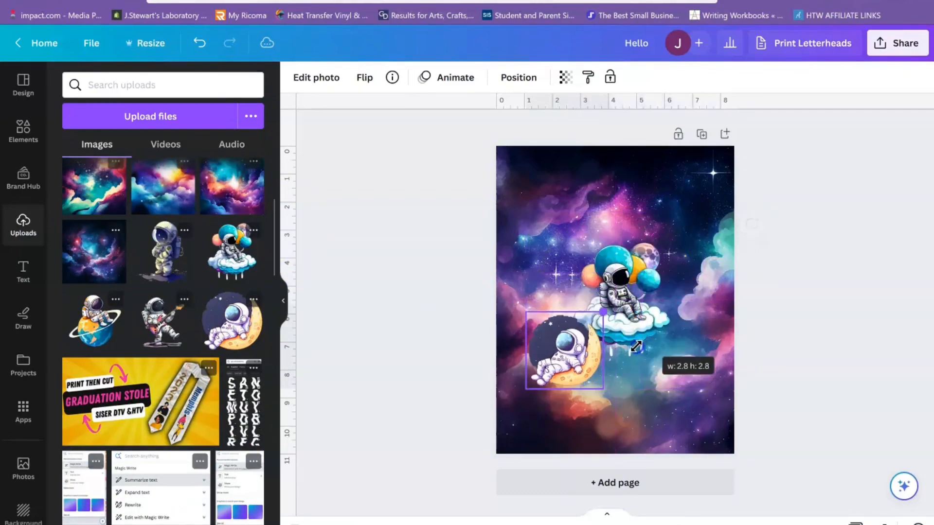